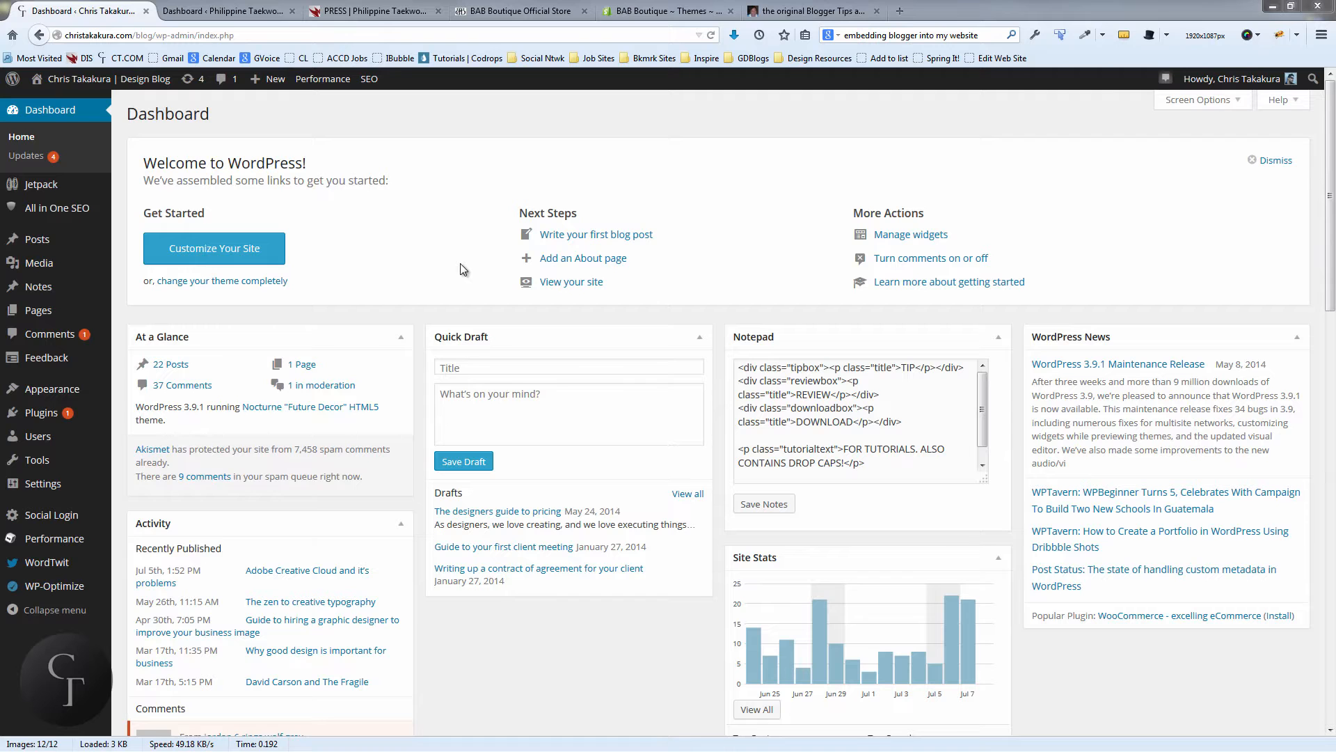
Open the general settings of the All in One SEO plugin and look over its home page, keyword and title sections
mouse_move(39, 211)
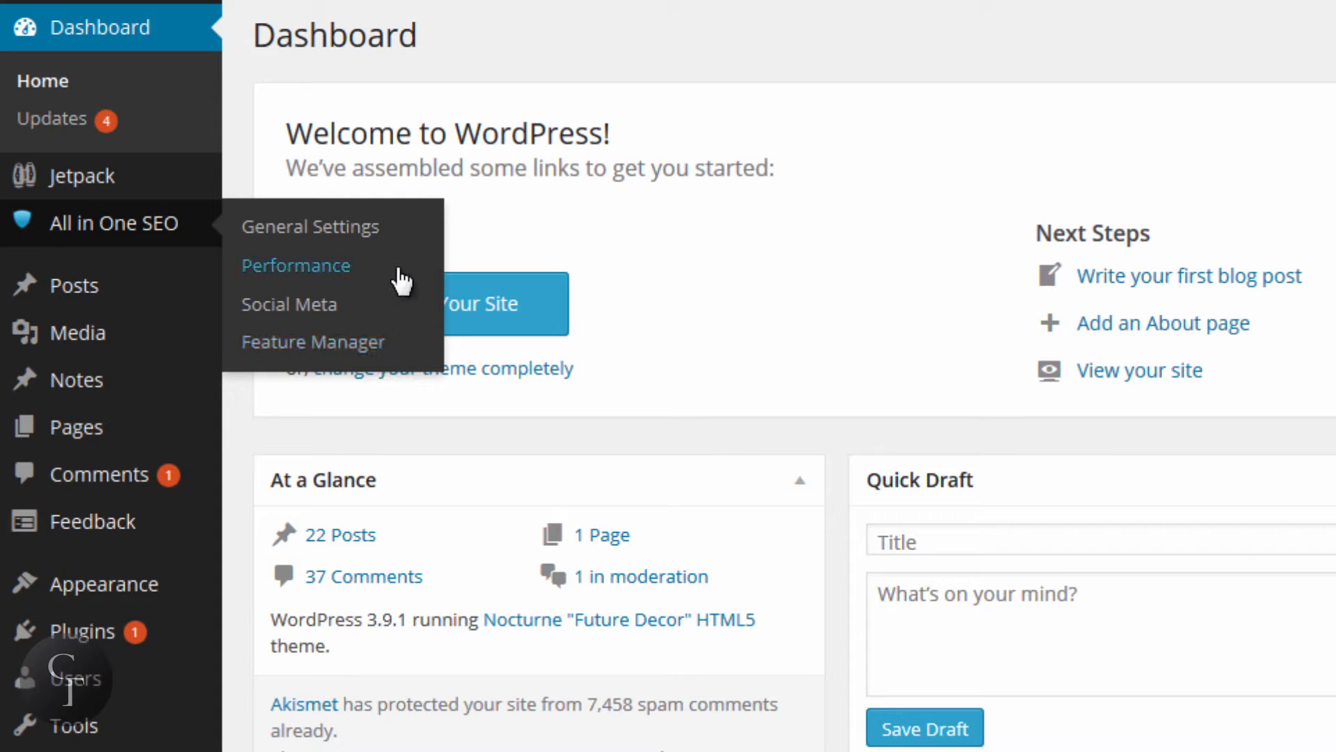
left_click(320, 241)
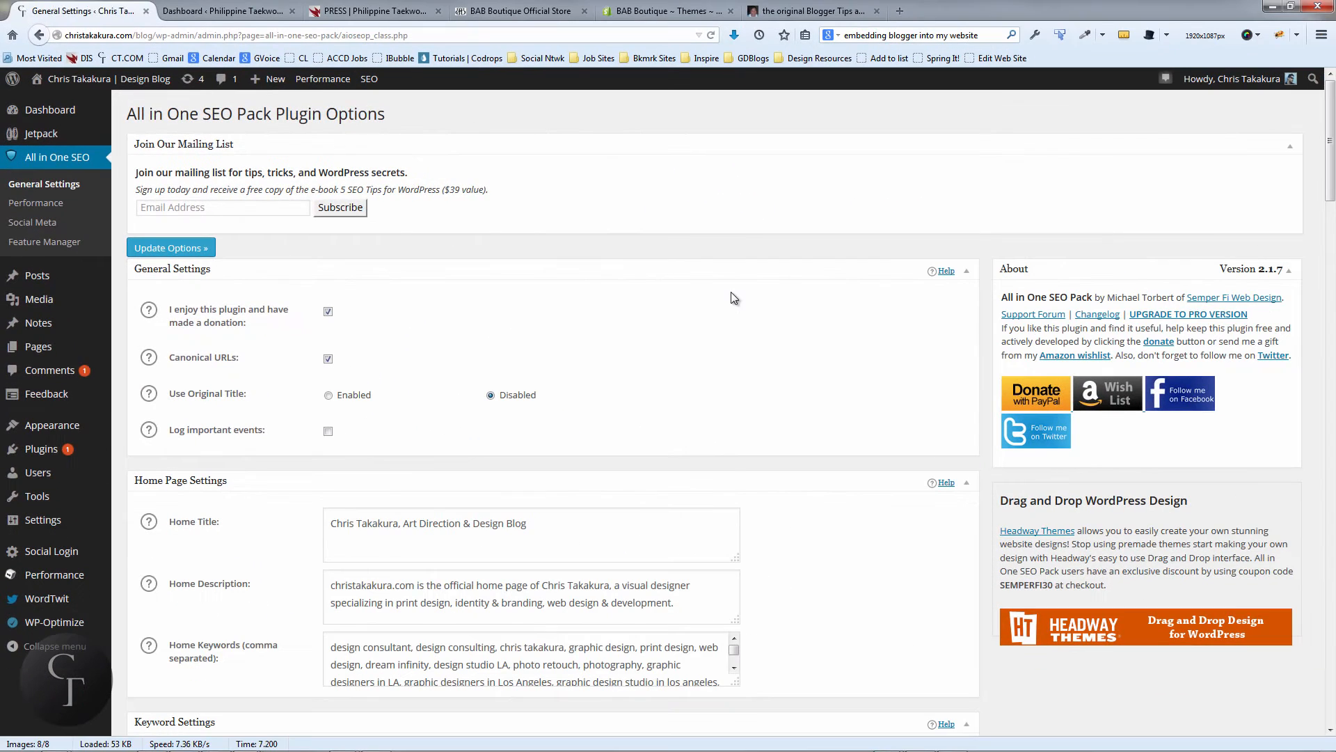
scroll(716, 294, "down", 3)
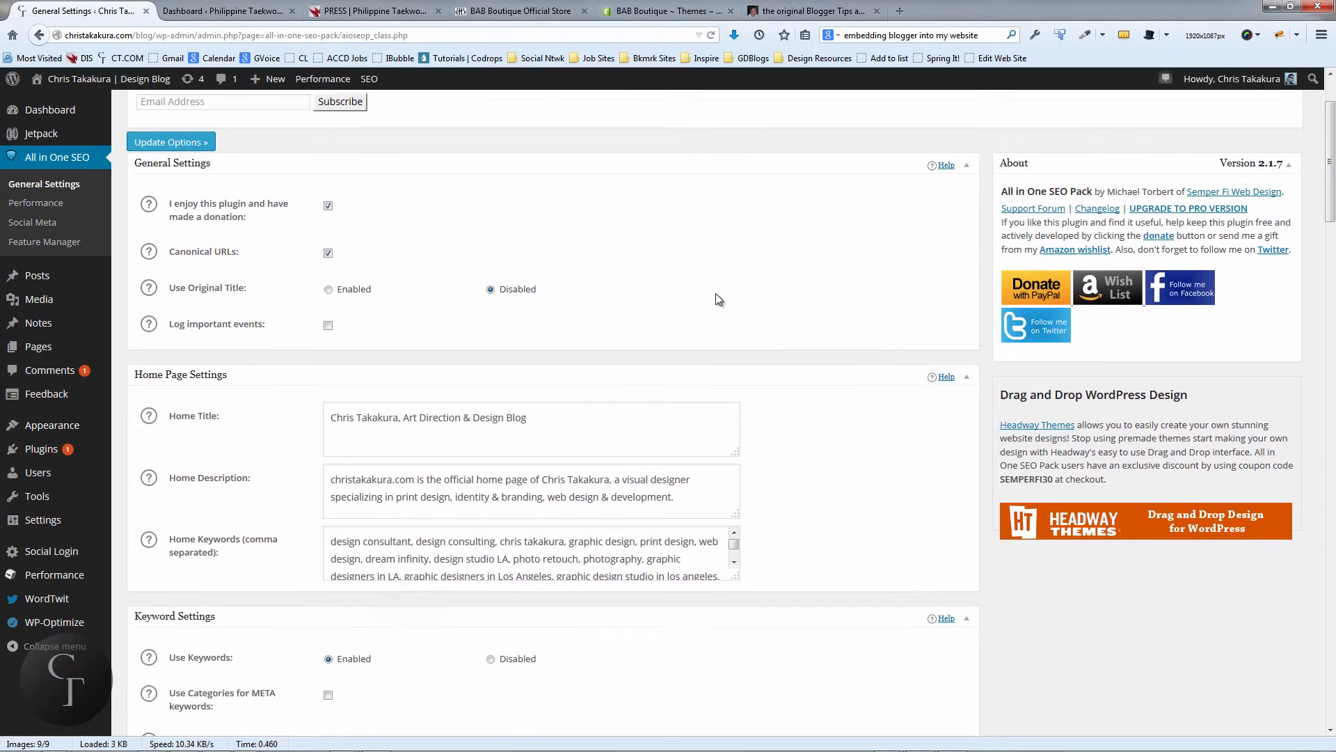
scroll(719, 300, "up", 3)
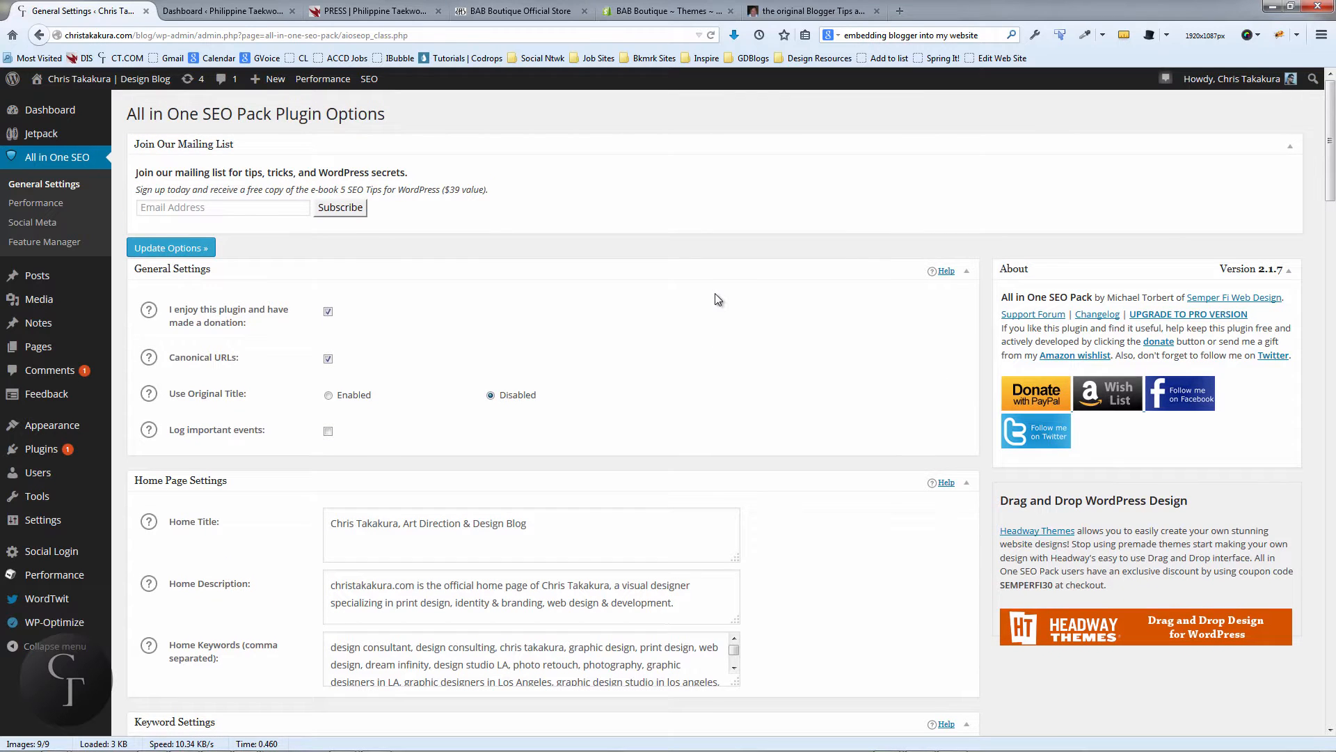
scroll(719, 299, "down", 6)
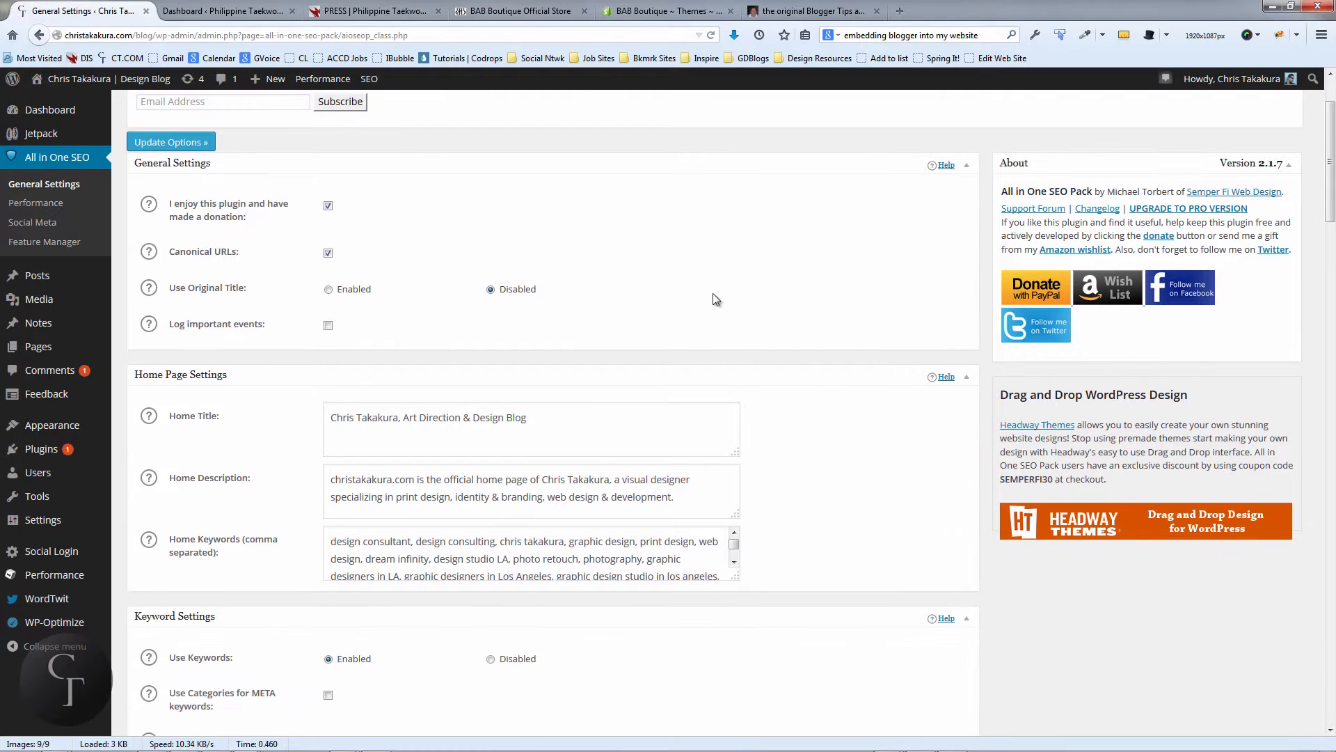
scroll(713, 299, "up", 3)
scroll(519, 317, "down", 8)
scroll(518, 317, "down", 4)
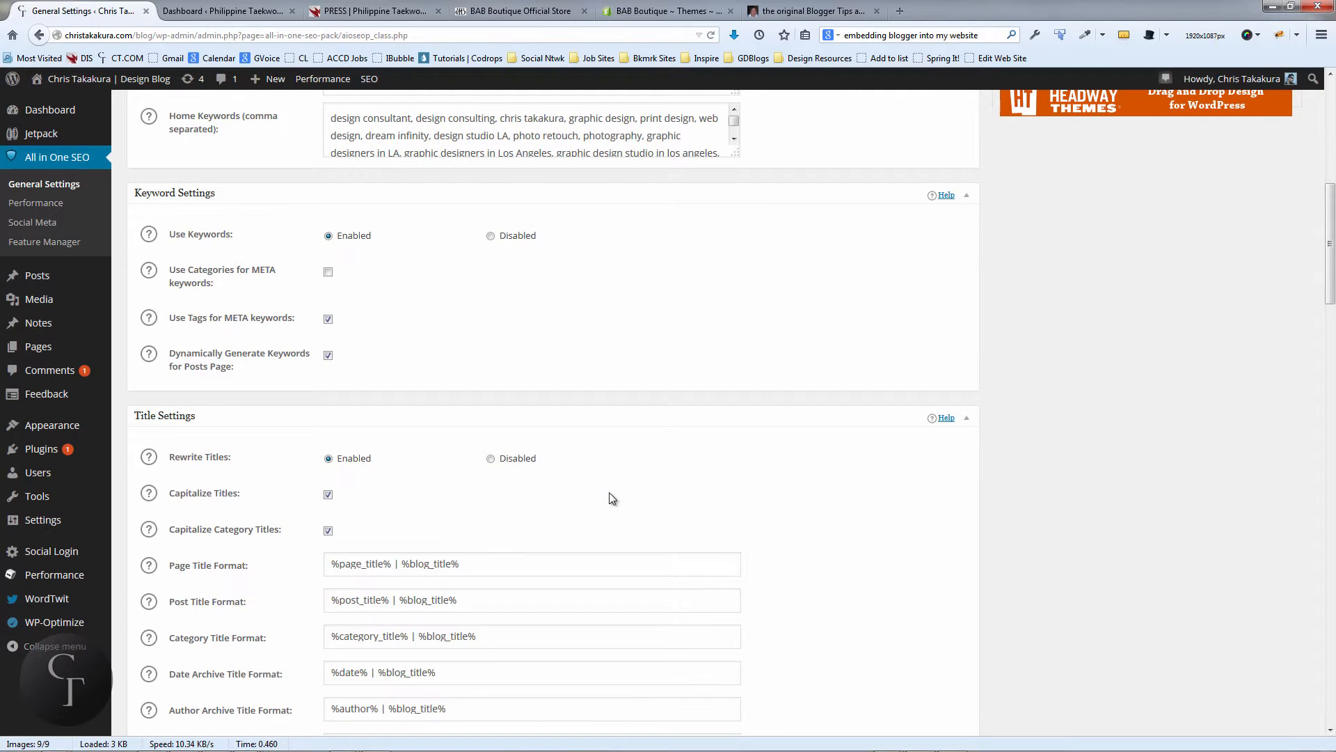
scroll(612, 499, "up", 9)
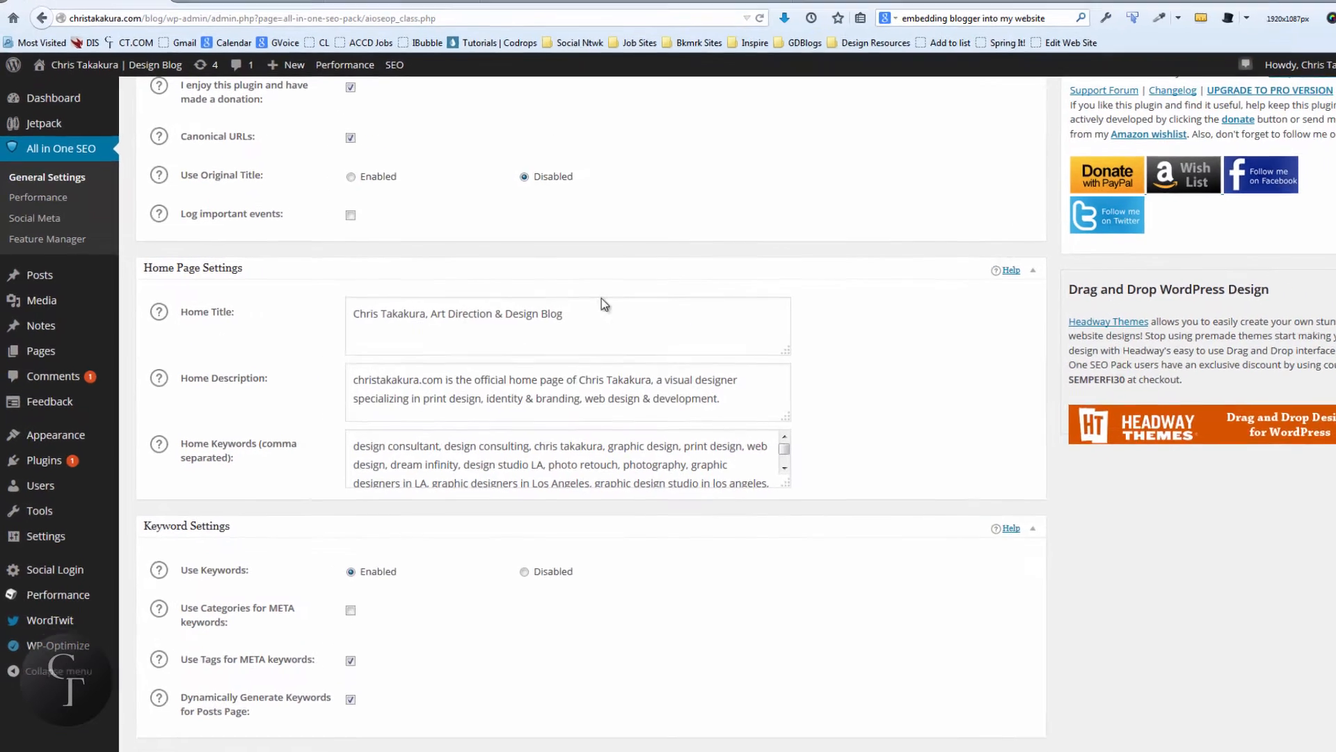
Examine the wording of the Home Title in the Home Page Settings
left_click(554, 311)
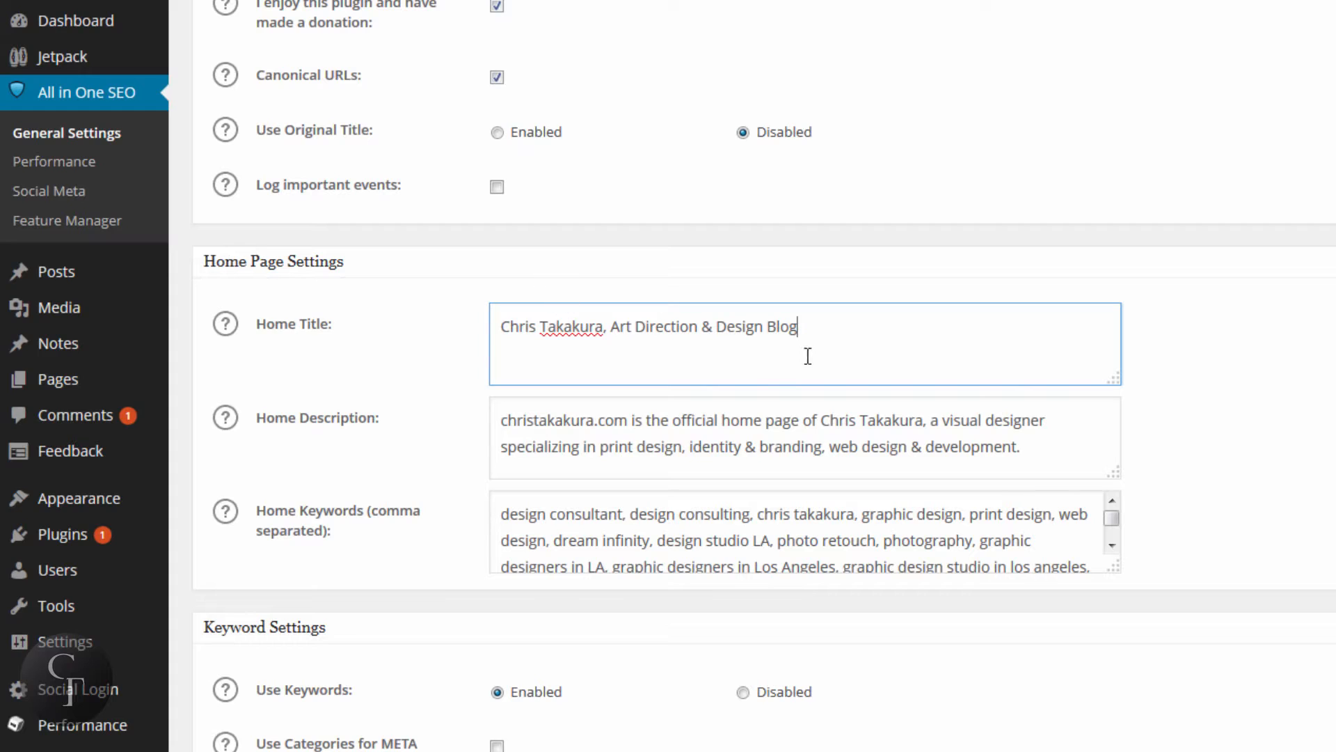
key("shift+Left")
key("shift+Left")
key("shift+Home")
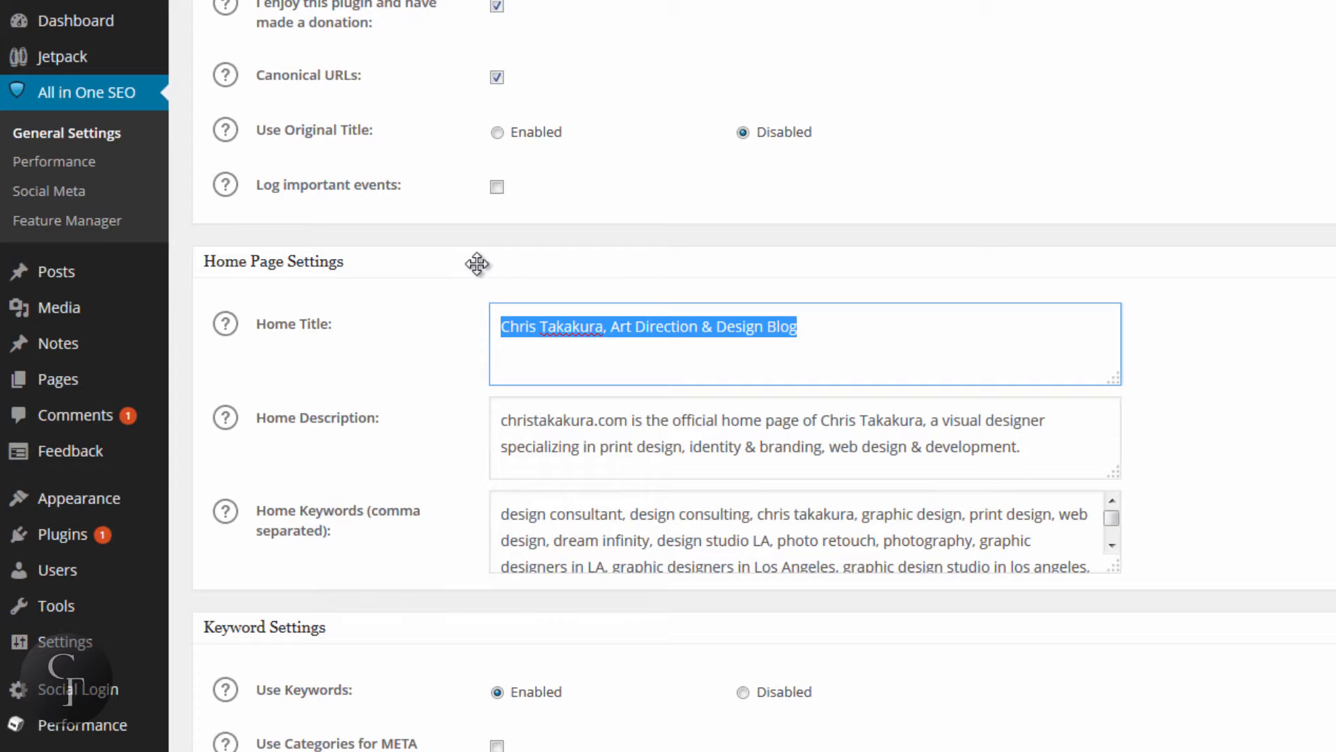
left_click(854, 318)
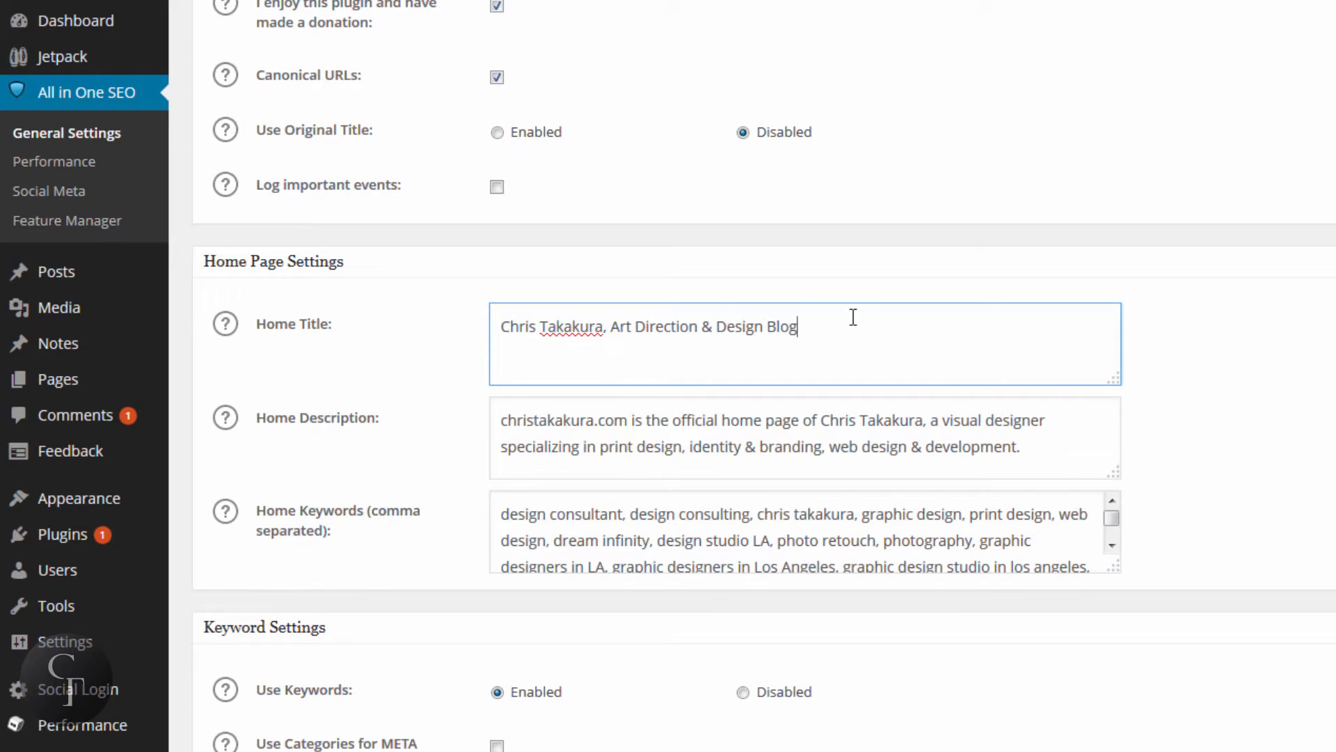
left_click_drag(844, 322, 492, 328)
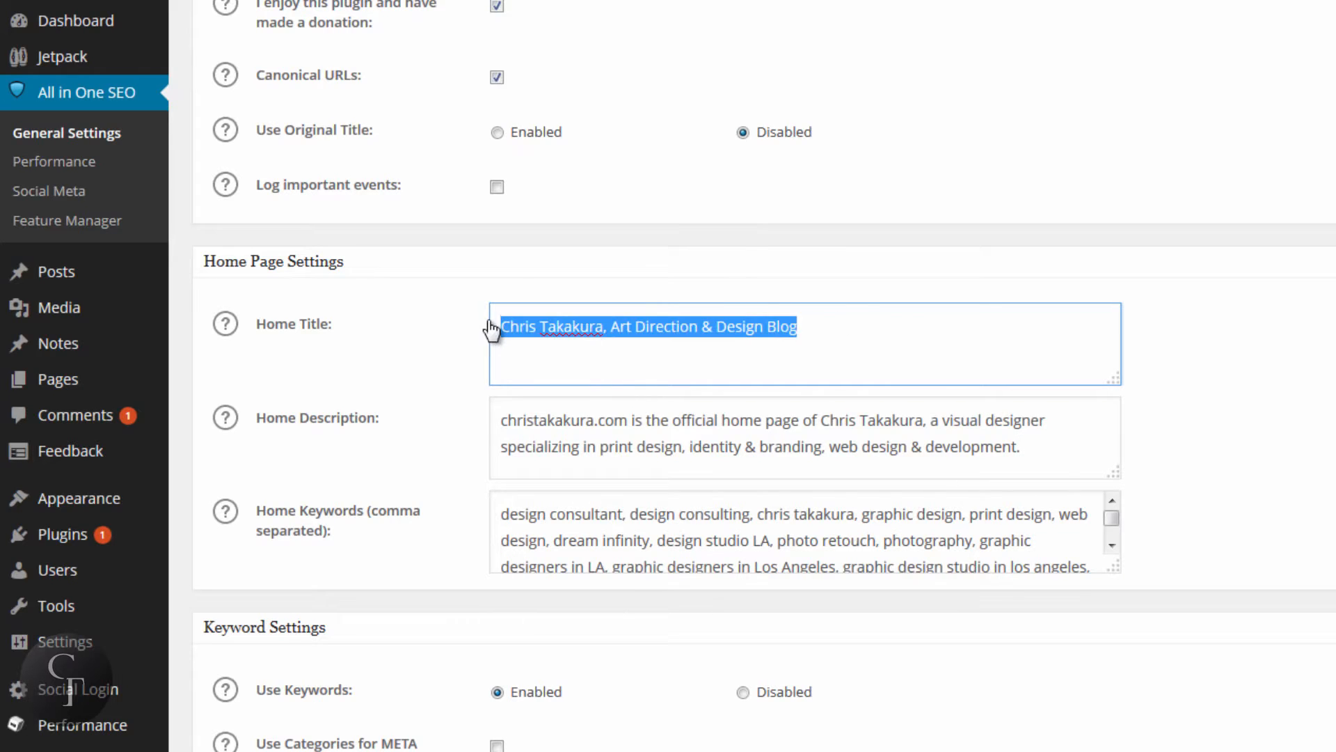
left_click(855, 332)
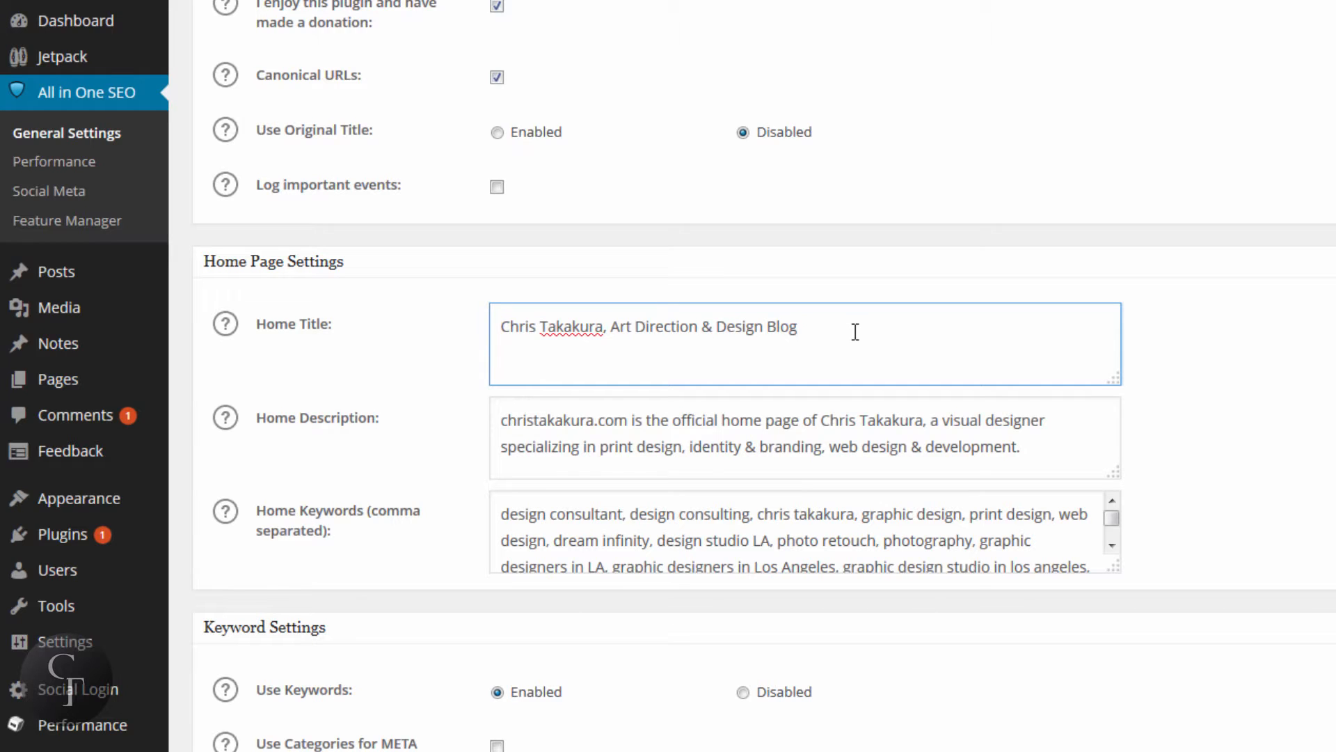
left_click_drag(855, 332, 487, 323)
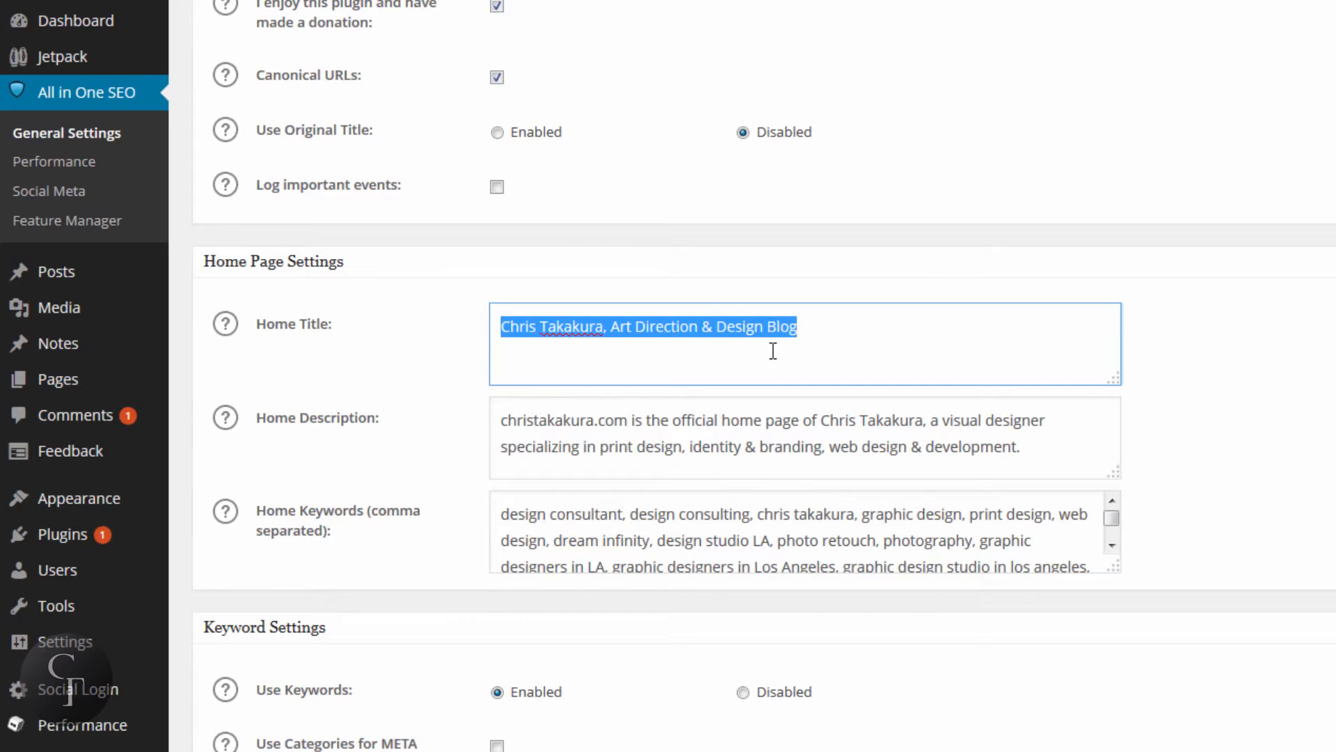
left_click(867, 337)
left_click_drag(847, 326, 489, 325)
left_click(833, 318)
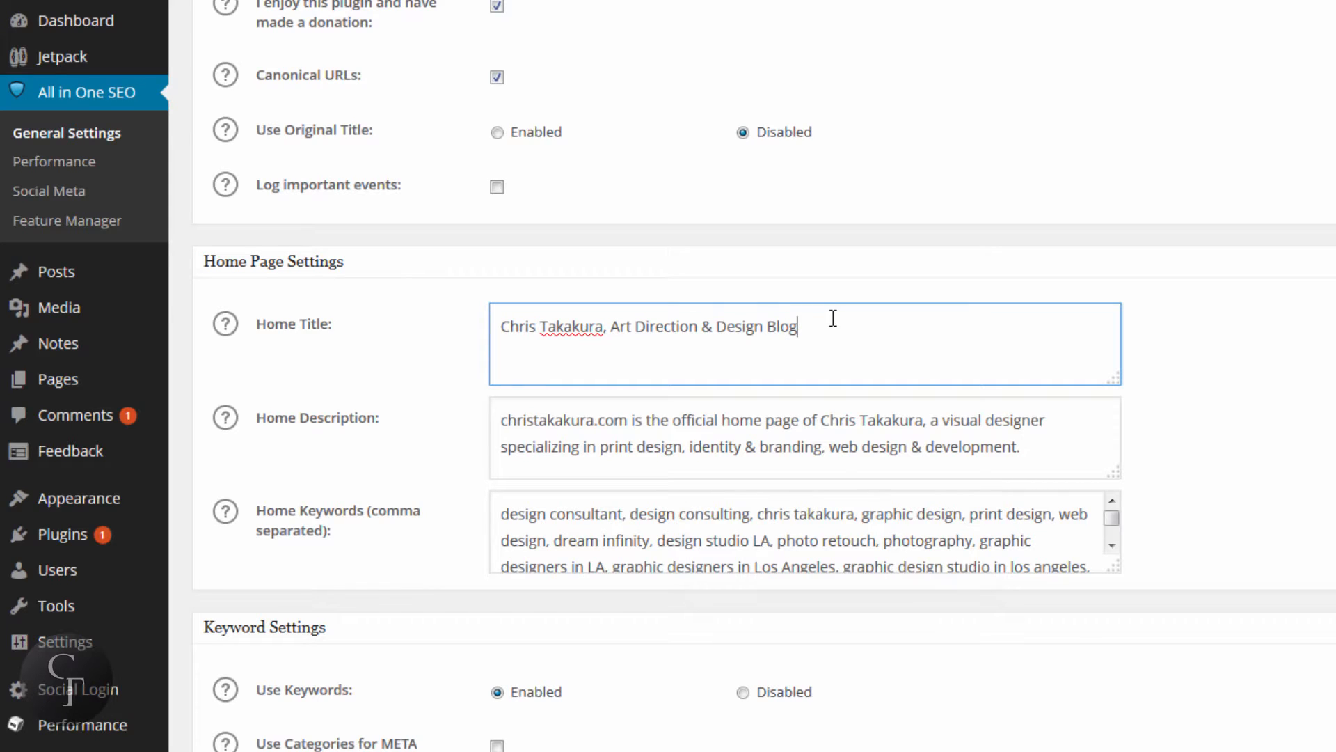
left_click_drag(802, 322, 466, 322)
left_click(913, 332)
Examine the Home Description text and show the help note explaining that setting
left_click(1055, 450)
left_click_drag(1055, 450, 487, 438)
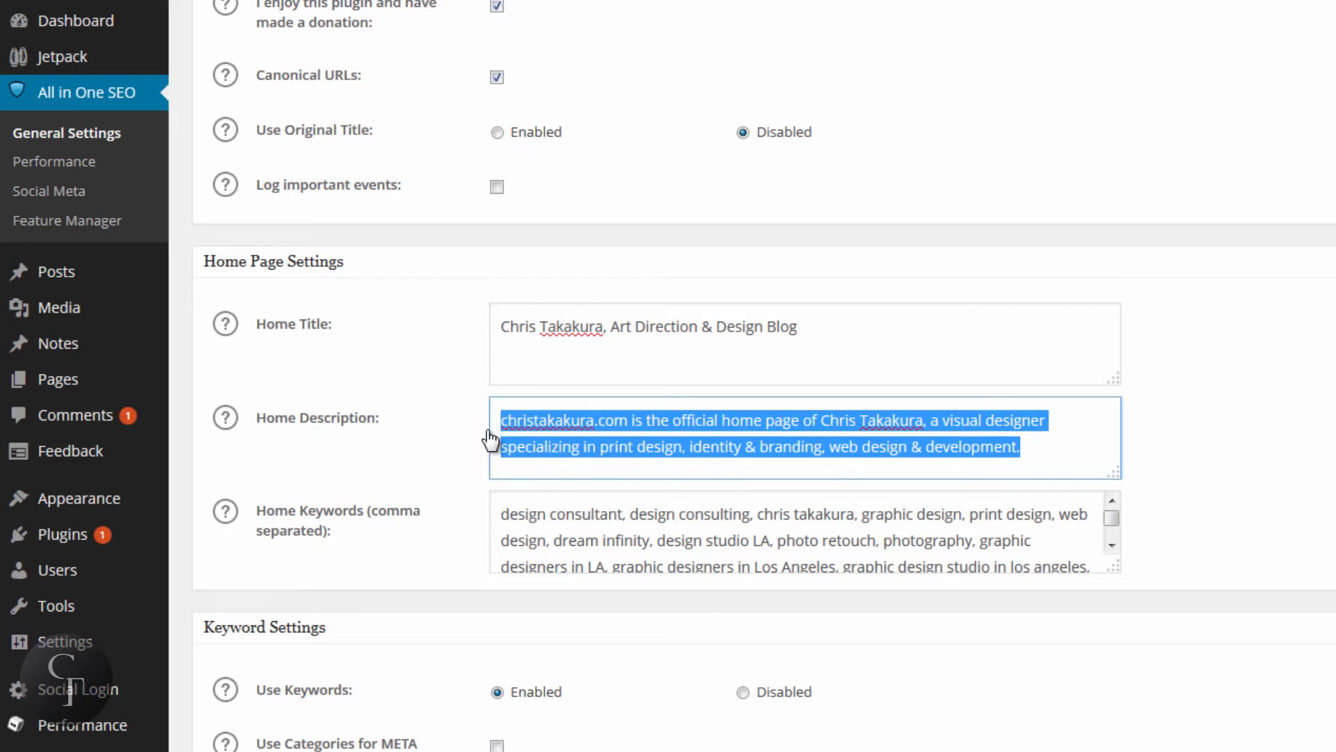
left_click(499, 420)
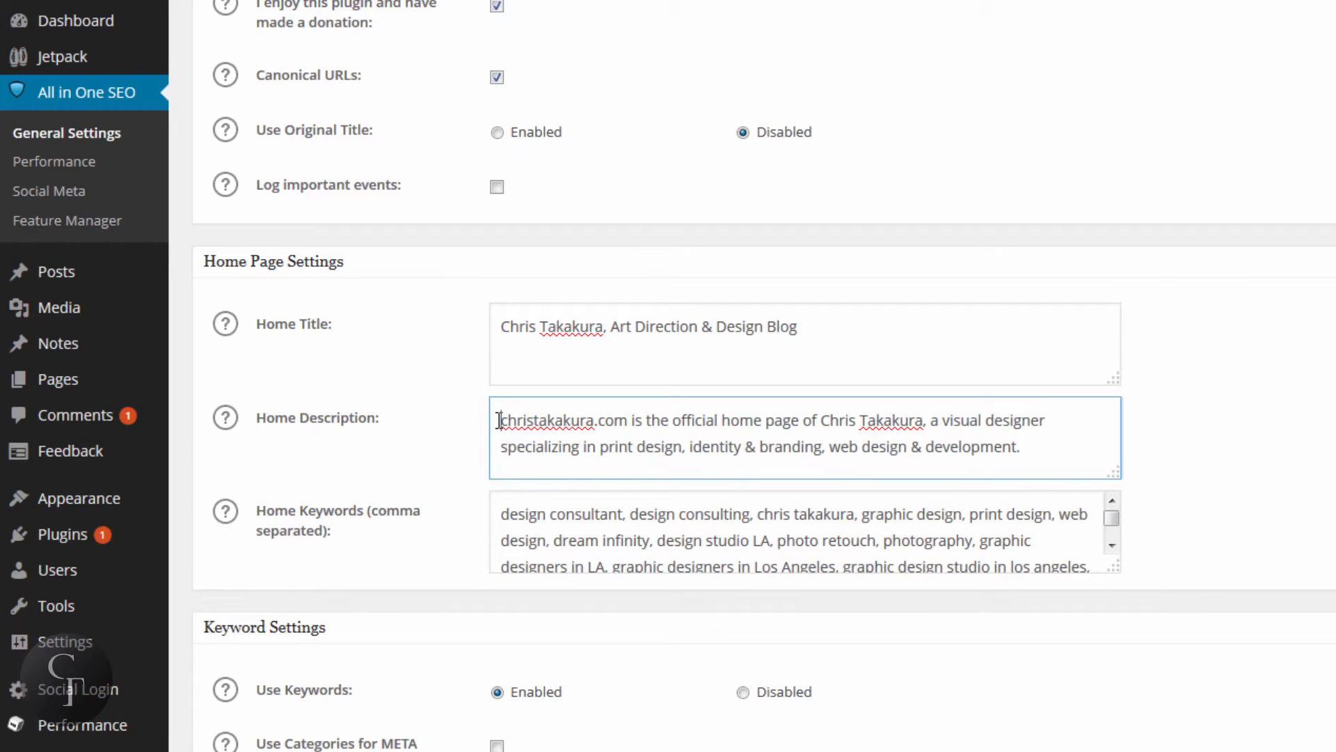
left_click(227, 422)
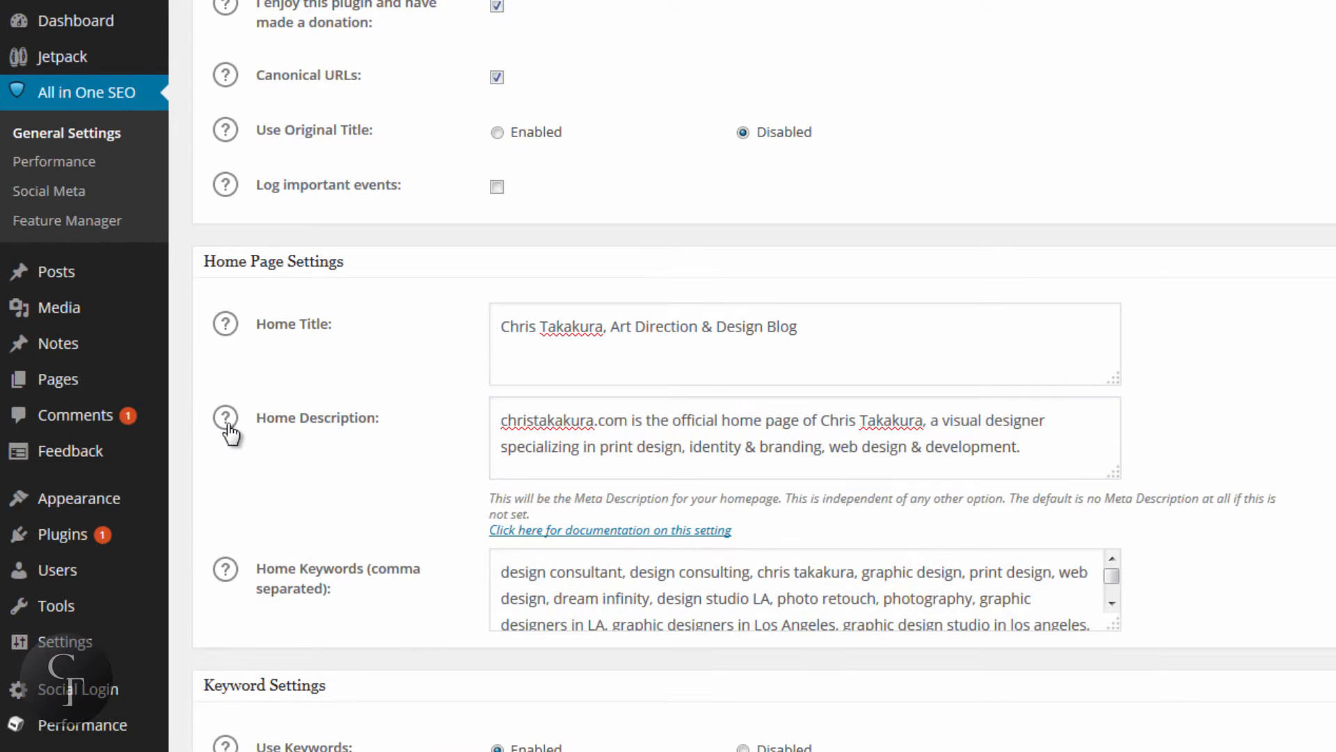
left_click(581, 430)
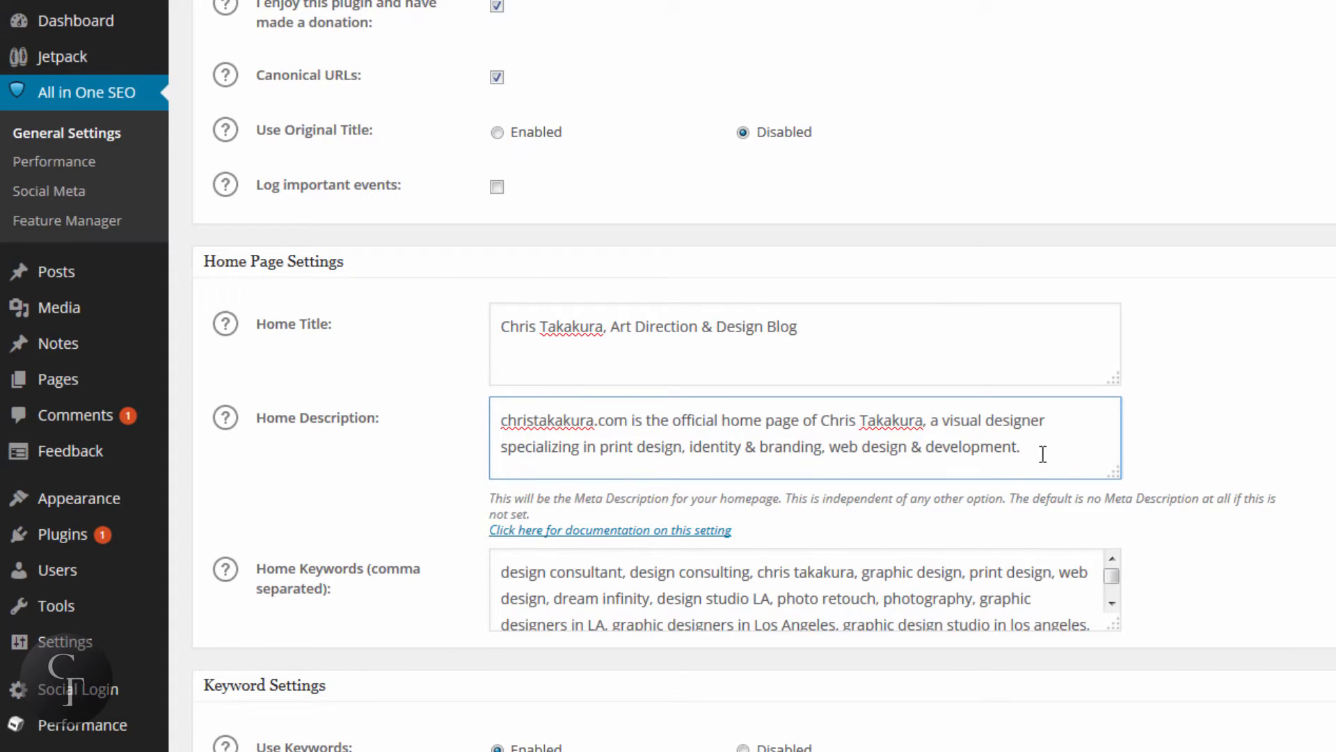
left_click_drag(1042, 454, 501, 420)
left_click(502, 426)
left_click(1083, 457)
left_click(501, 420)
left_click(1021, 449)
Enlarge the Home Keywords text area and read through its comma-separated keywords
left_click_drag(1117, 626, 1127, 704)
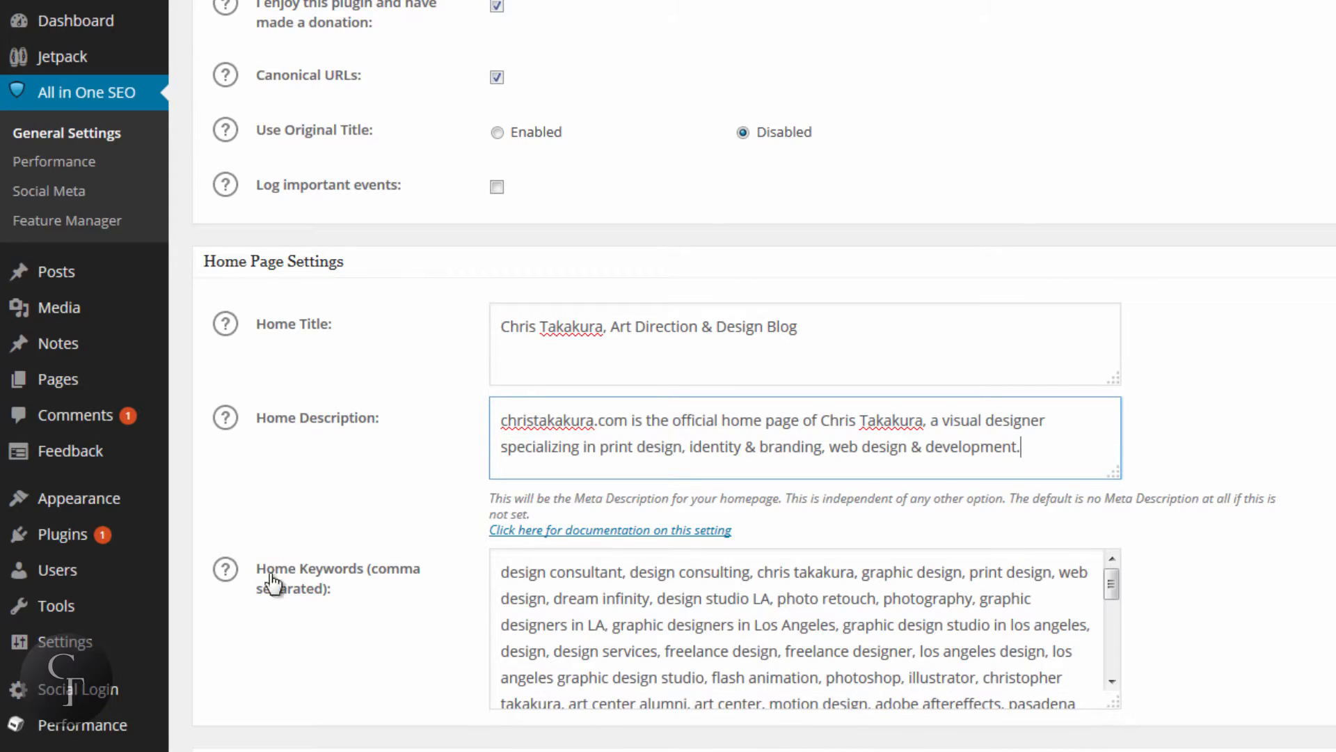
left_click_drag(500, 571, 899, 624)
left_click(899, 623)
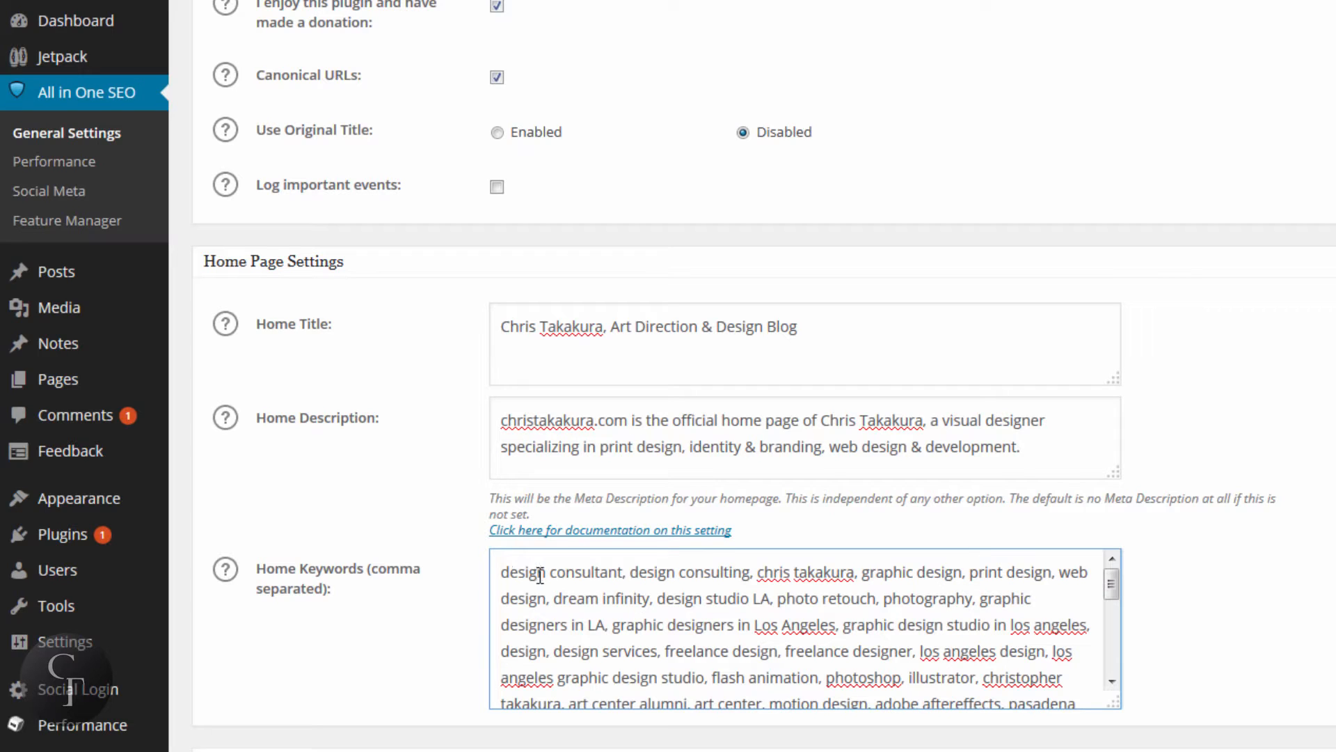
left_click_drag(816, 572, 886, 615)
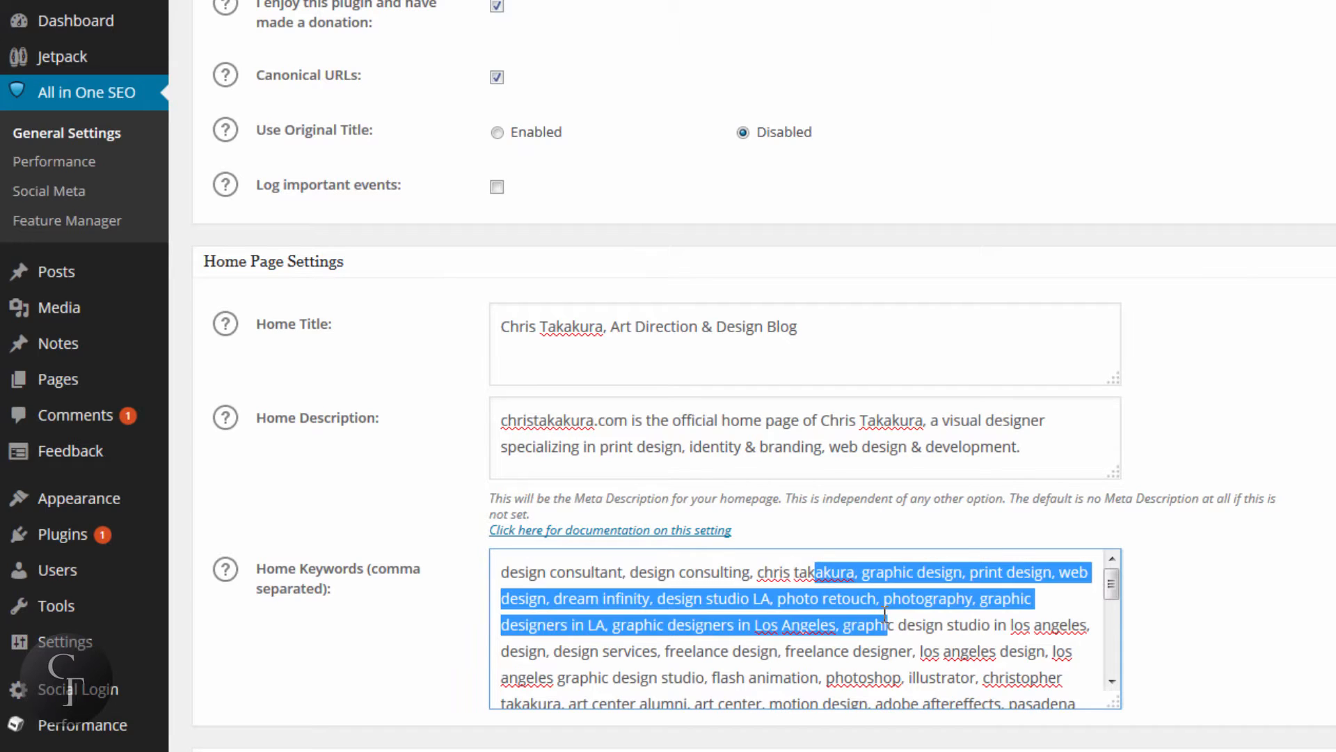
left_click(901, 616)
mouse_move(1112, 585)
left_mouse_down()
mouse_move(1118, 670)
mouse_move(1119, 582)
left_mouse_up()
left_click(681, 589)
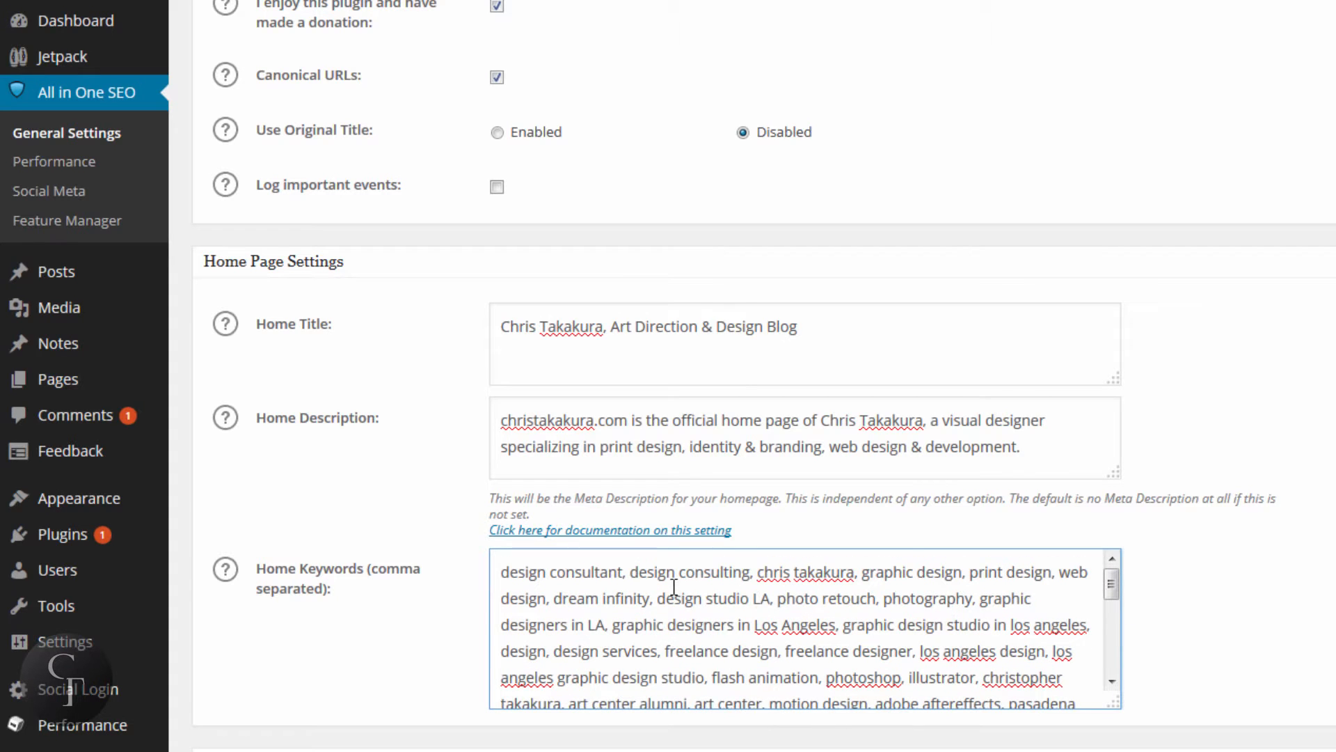
scroll(681, 588, "down", 3)
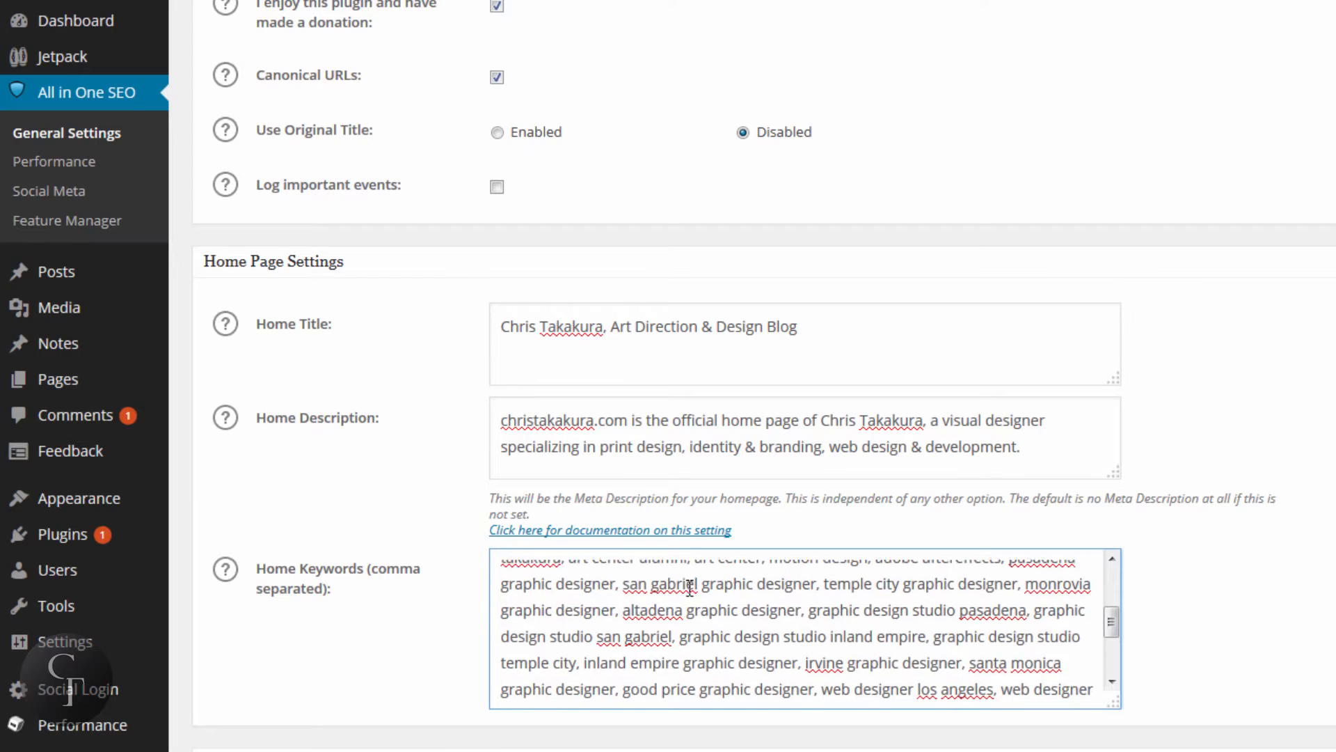
scroll(693, 589, "down", 3)
scroll(693, 595, "up", 4)
Open the list of all posts and look through their titles, categories and tags
scroll(718, 620, "up", 6)
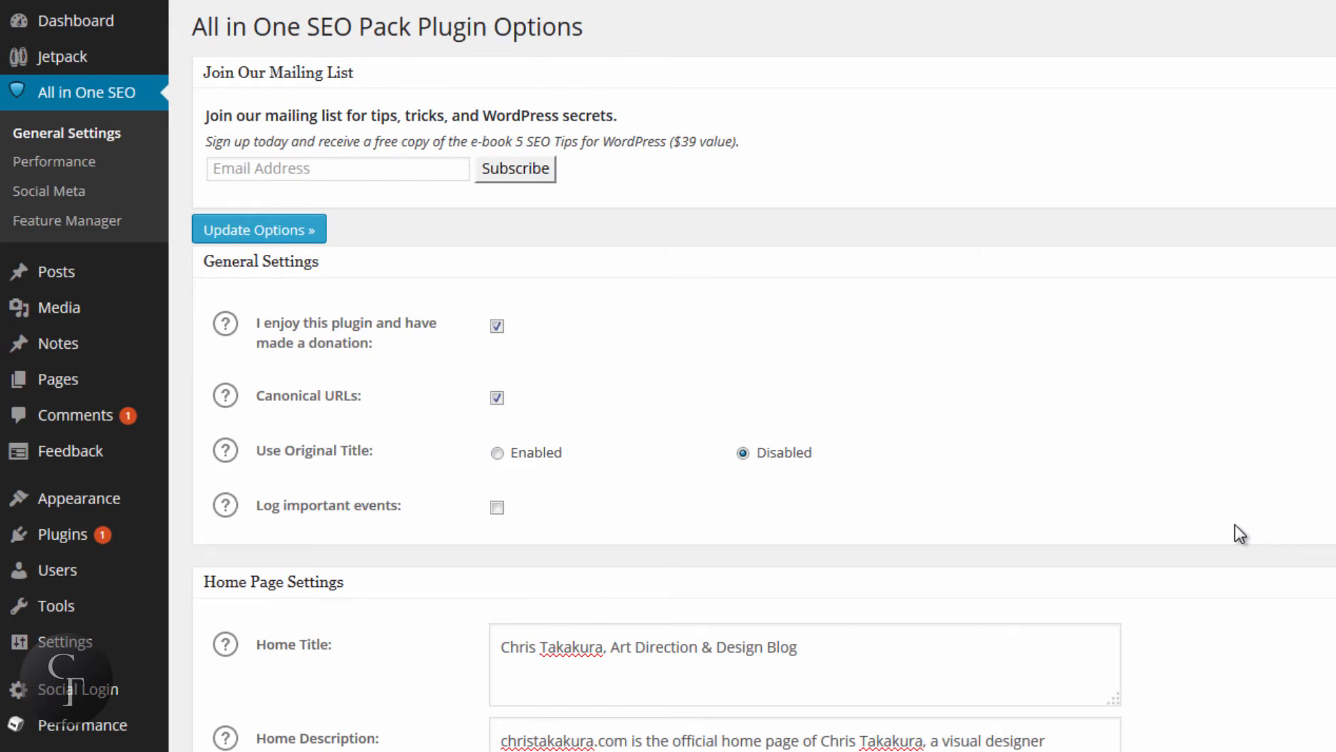
scroll(1234, 525, "down", 7)
scroll(1235, 525, "up", 7)
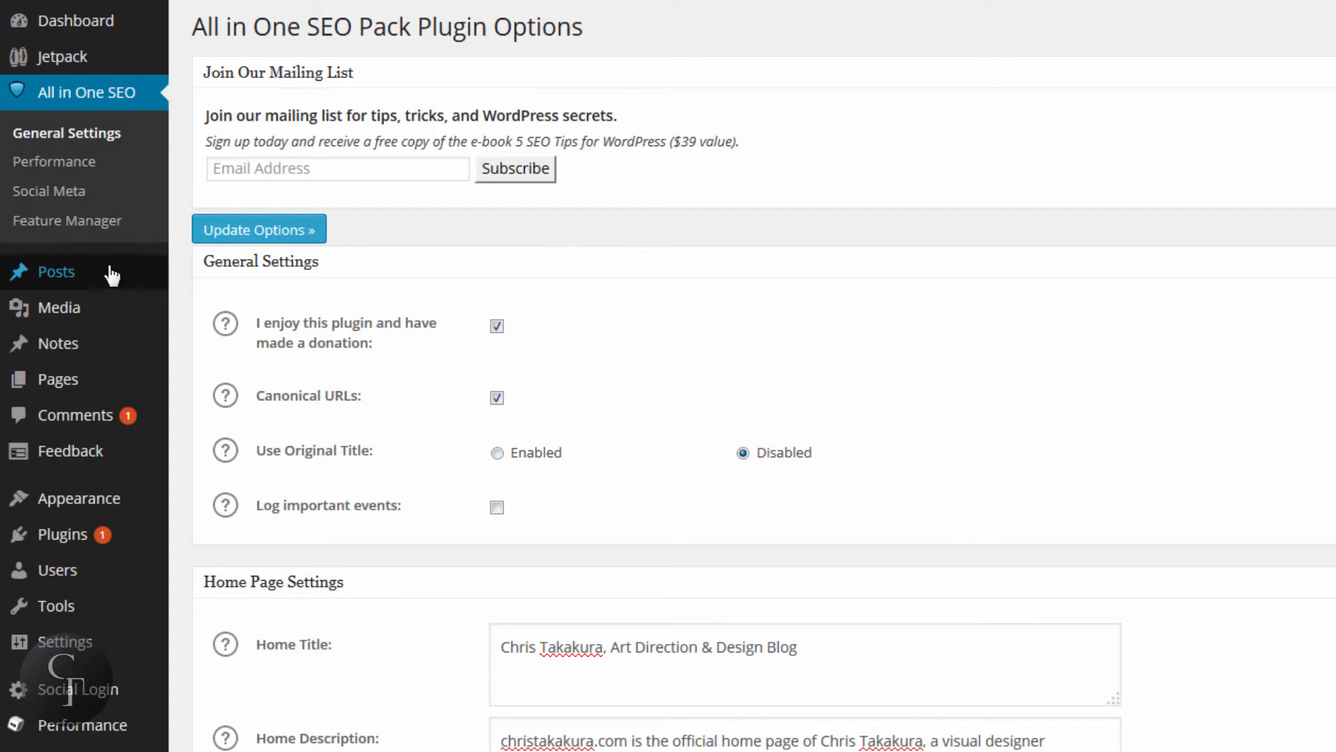
mouse_move(64, 272)
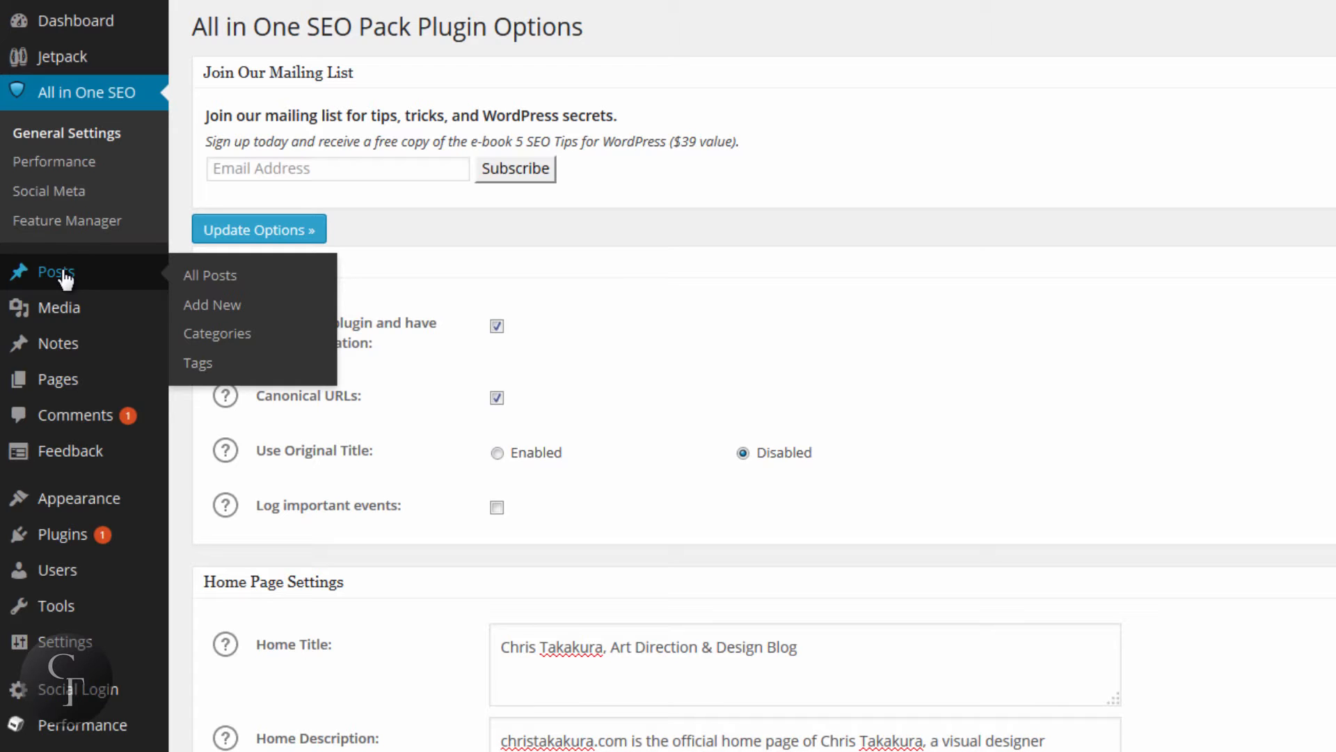
left_click(56, 272)
mouse_move(759, 277)
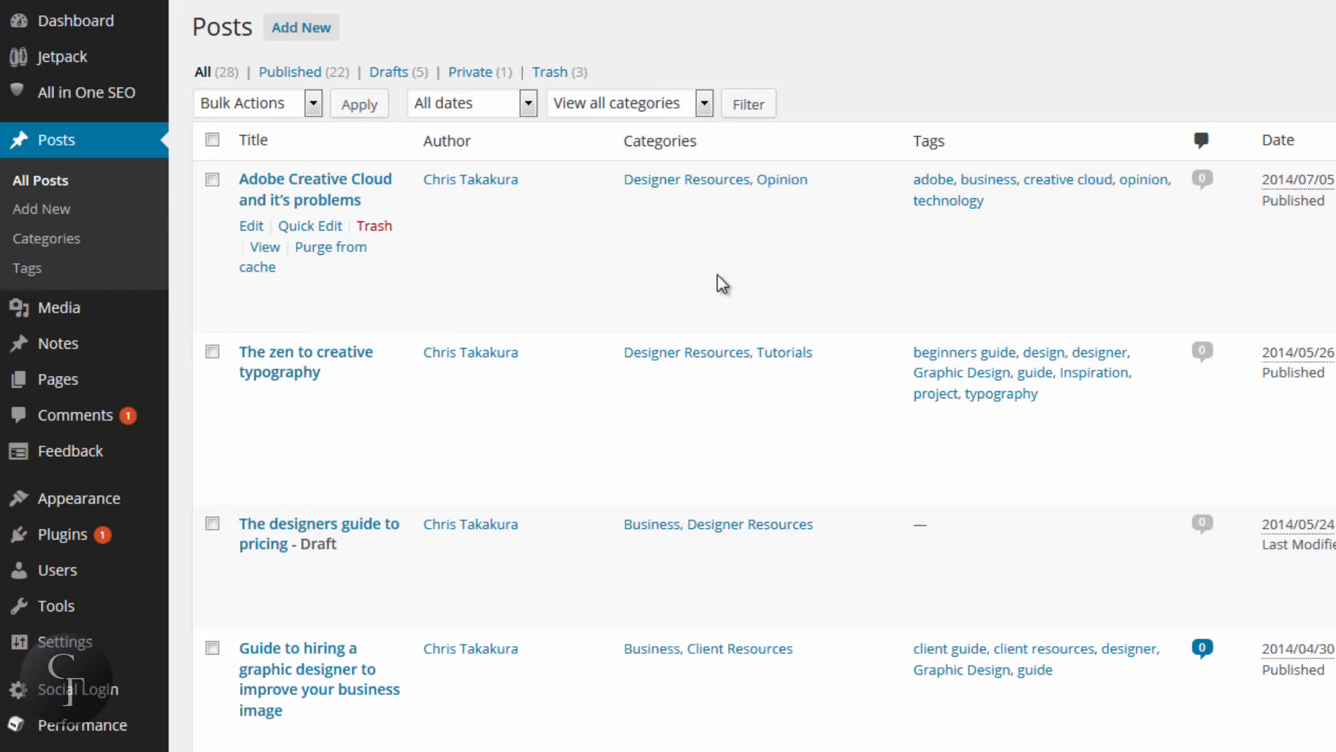
scroll(717, 275, "down", 15)
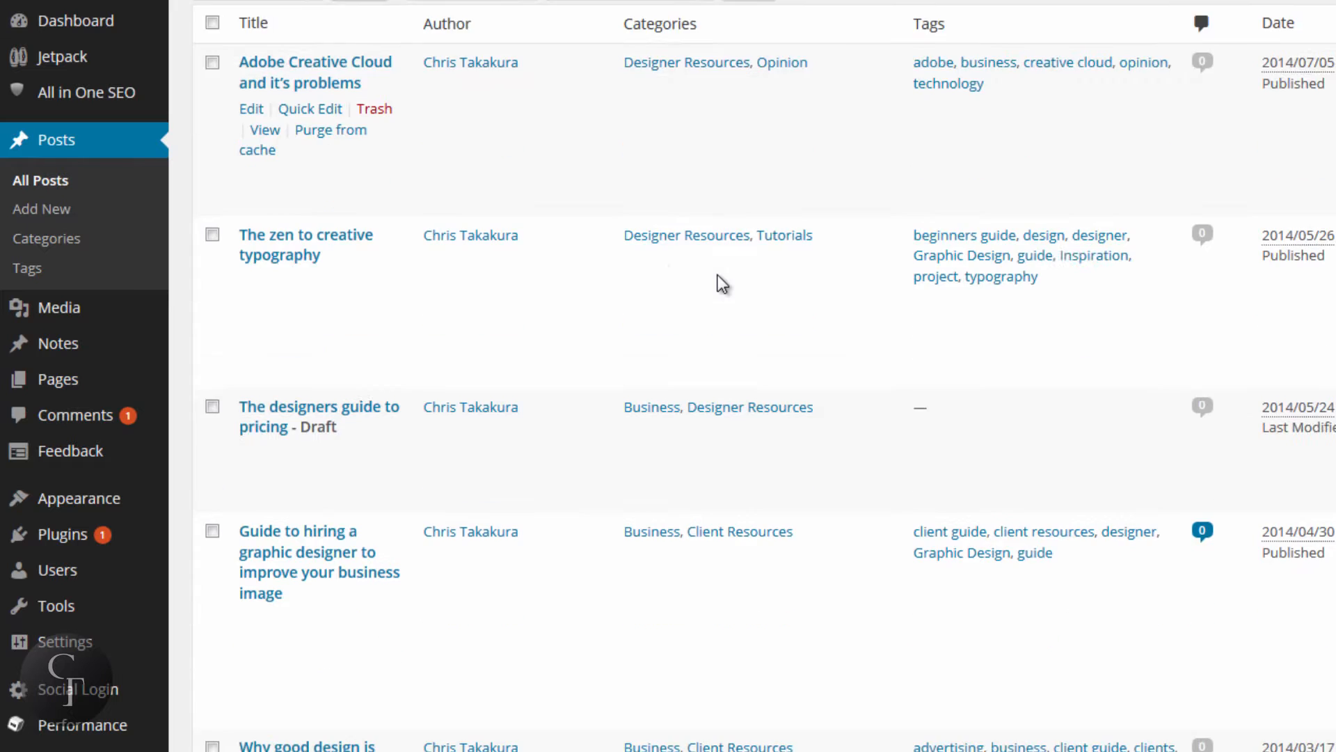
scroll(717, 274, "down", 5)
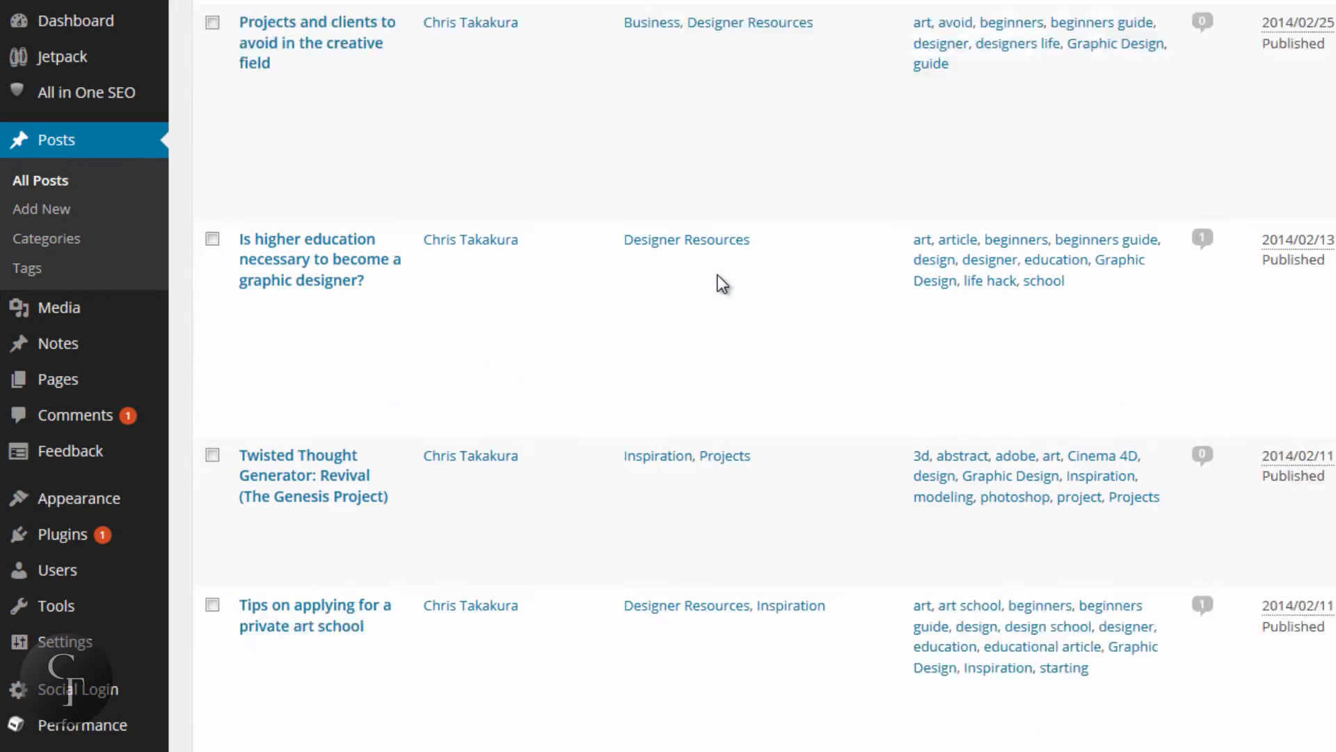
scroll(717, 274, "up", 15)
scroll(717, 277, "up", 1)
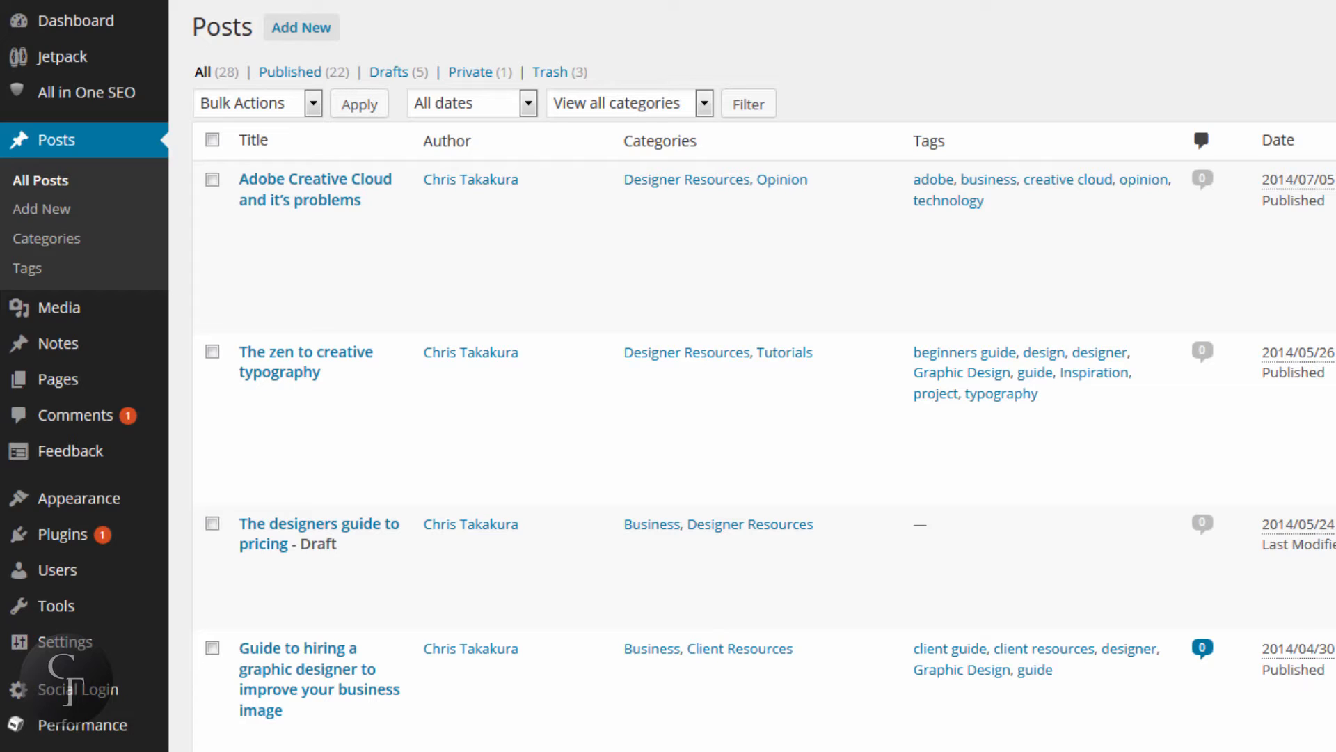
Open the post "Adobe Creative Cloud and it's problems" for editing and examine its content, excerpt and revisions
mouse_move(316, 212)
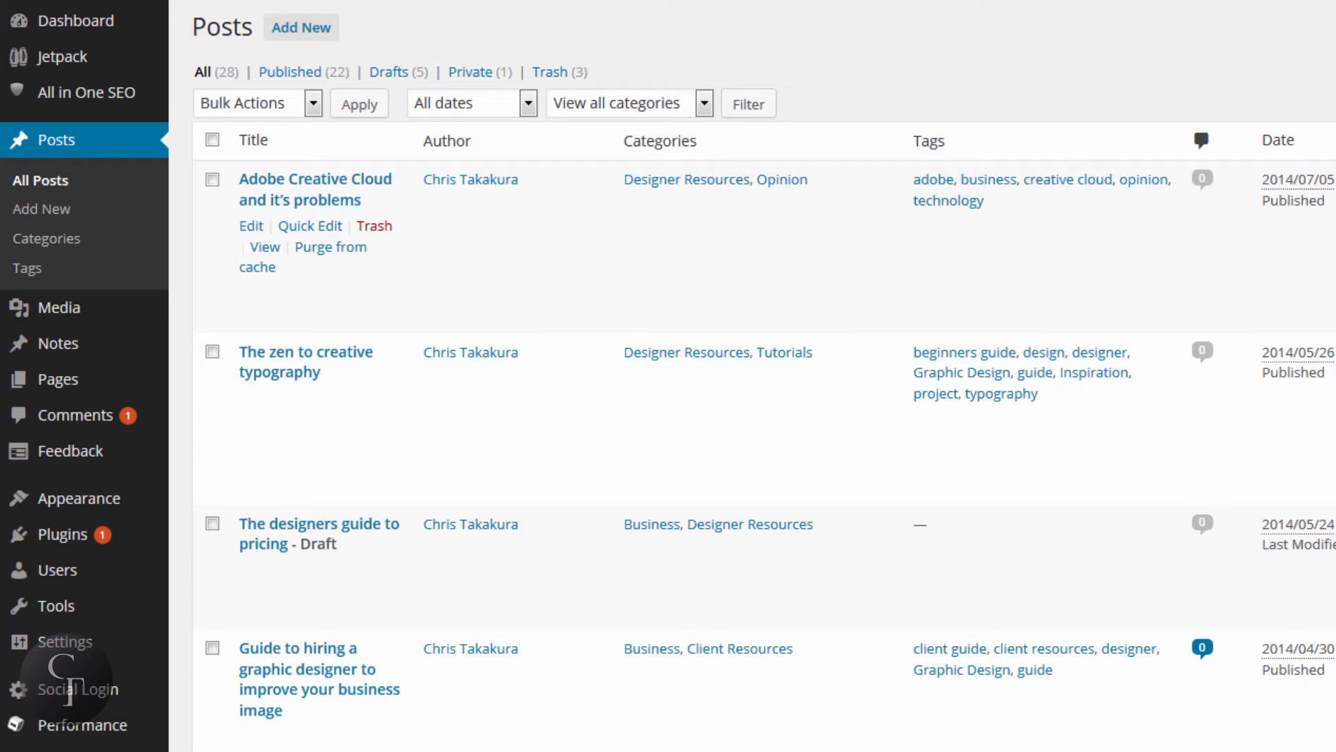
mouse_move(1306, 217)
left_click(248, 230)
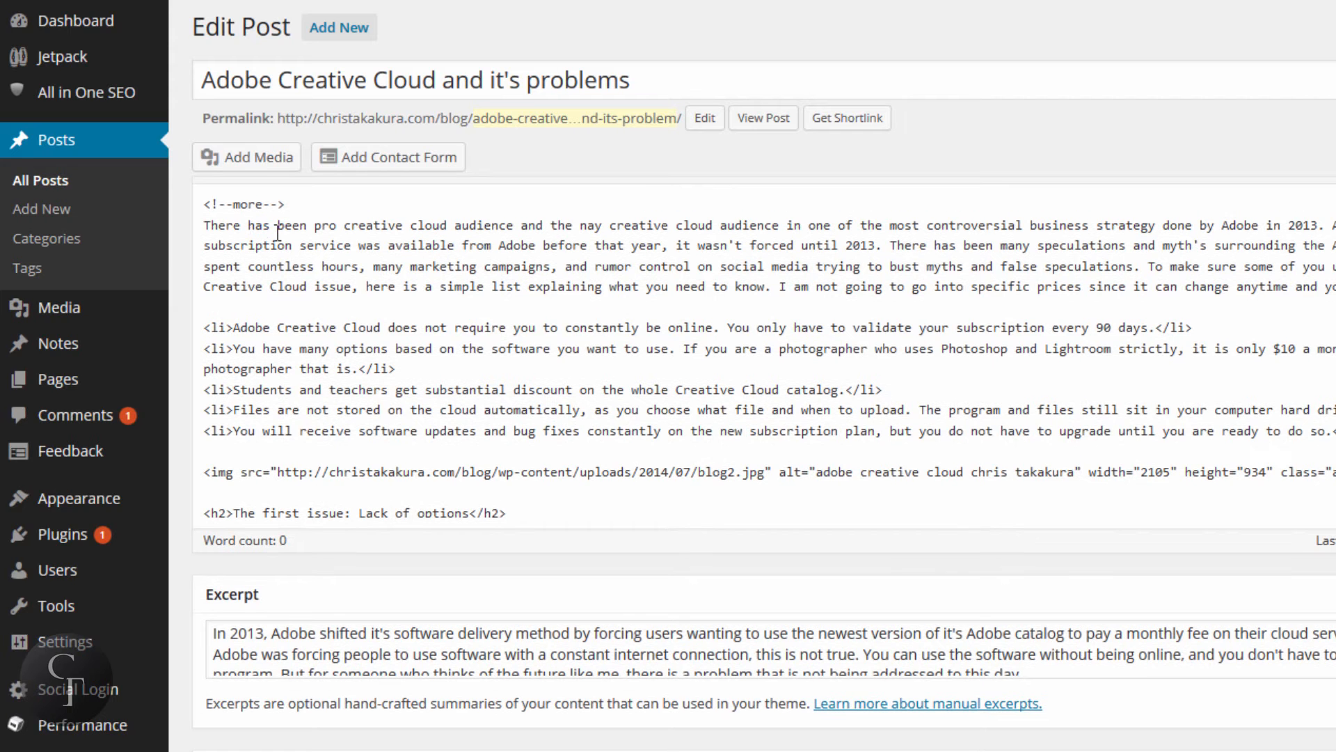
scroll(1183, 151, "down", 10)
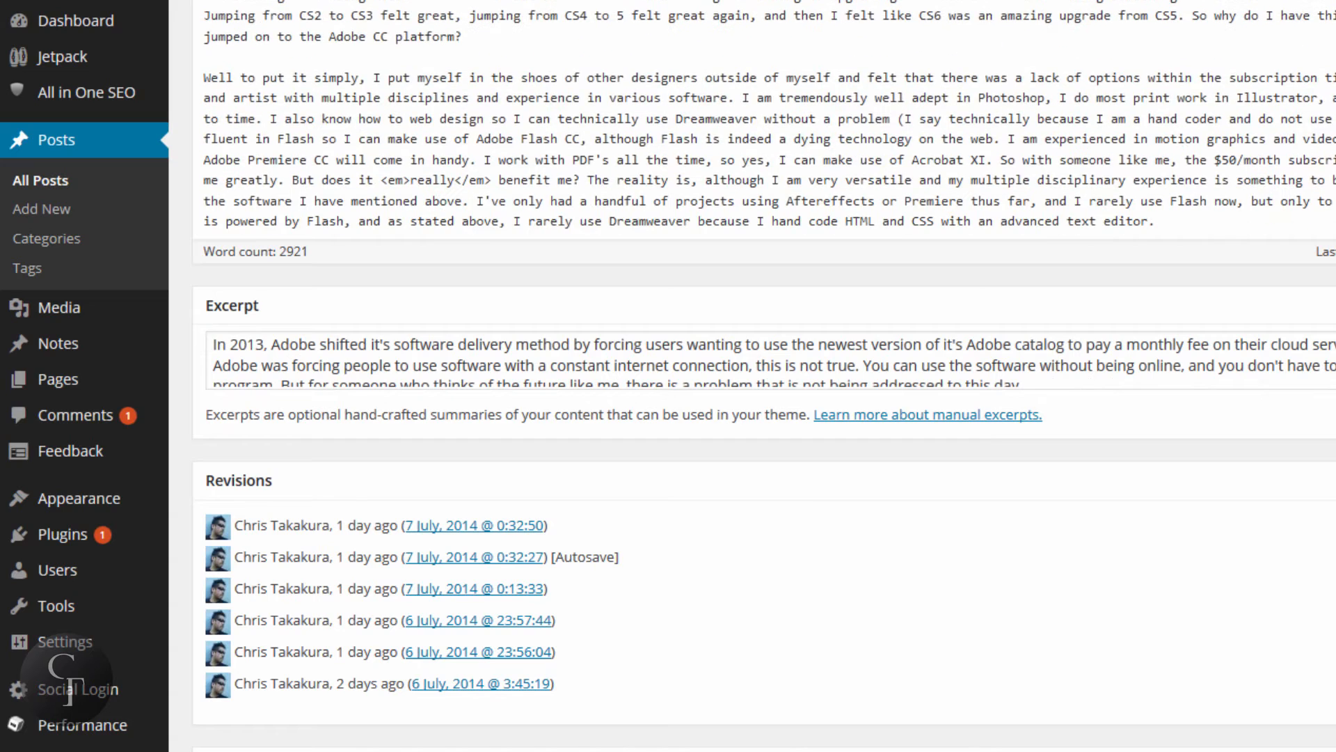
scroll(764, 417, "up", 5)
scroll(764, 418, "down", 5)
scroll(764, 418, "down", 3)
left_click(1269, 186)
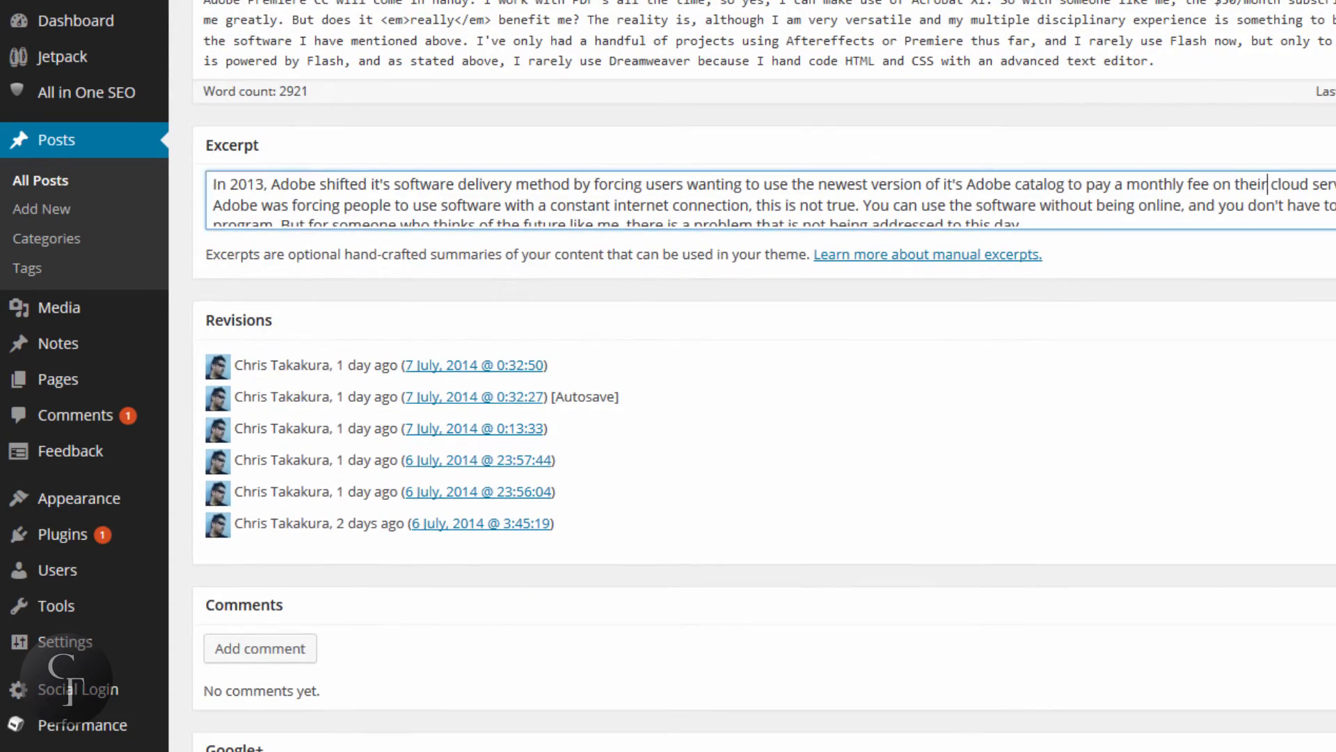
left_click(975, 418)
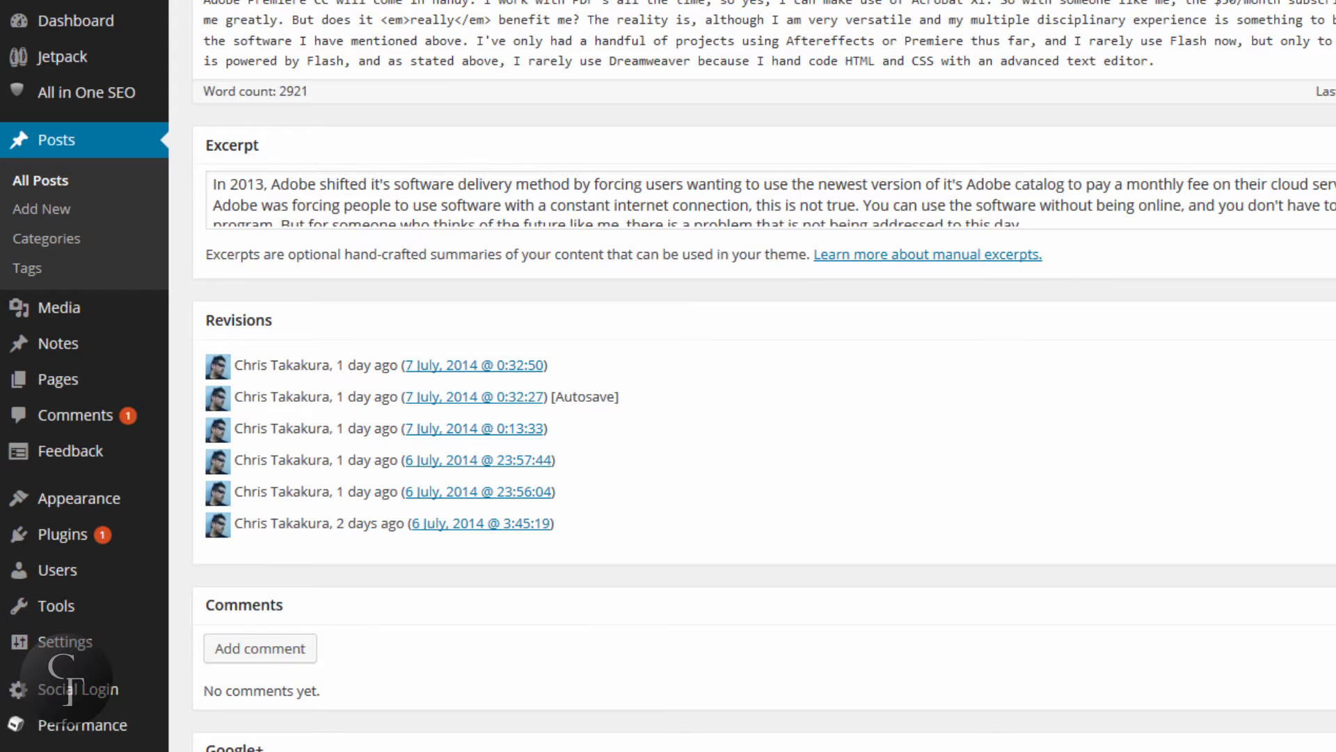
Find the post's All in One SEO Pack section and examine its preview snippet and main settings
scroll(764, 418, "down", 6)
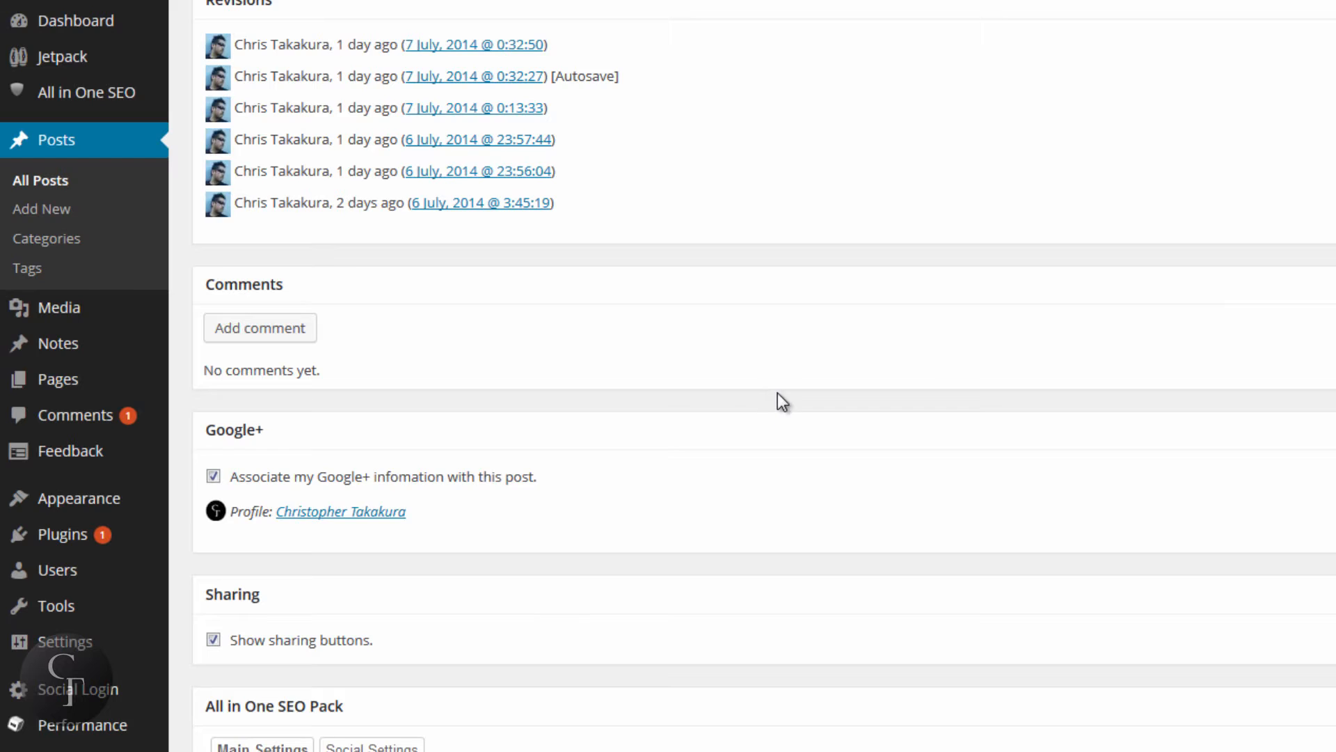
scroll(778, 393, "down", 3)
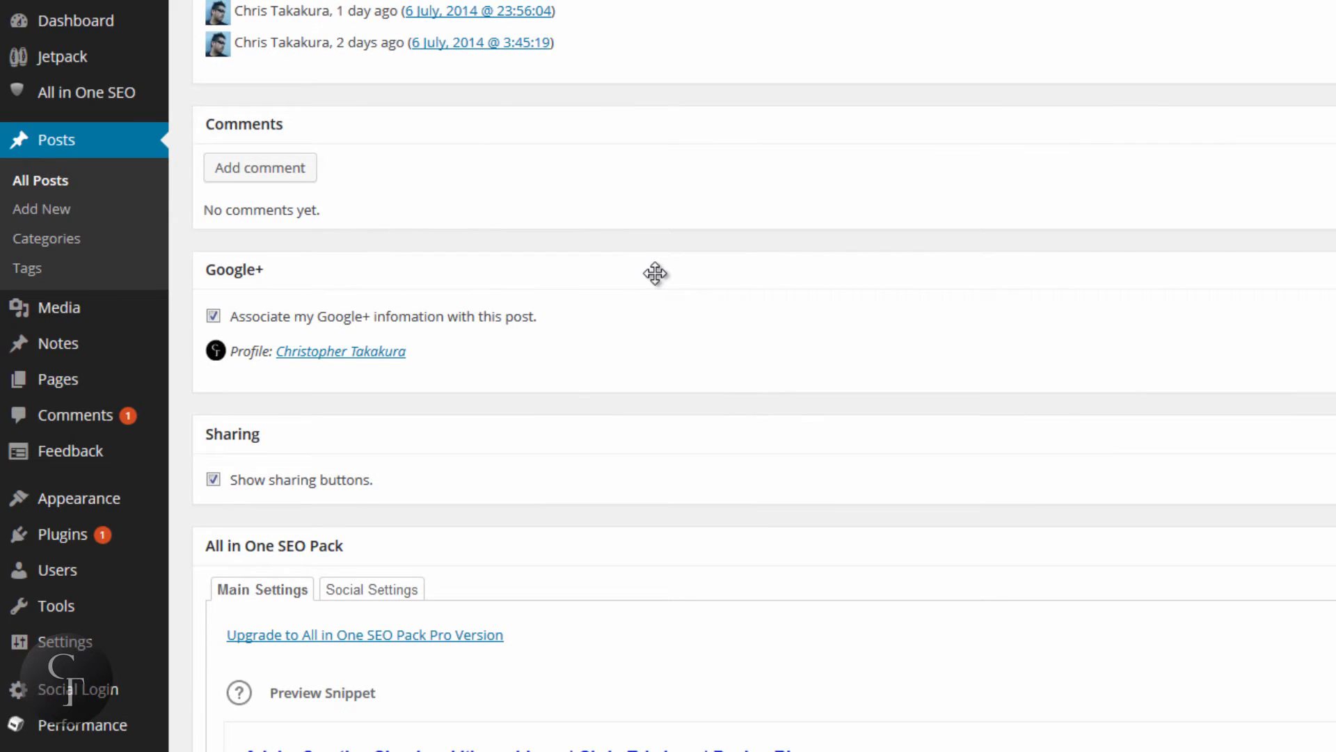
scroll(655, 273, "down", 3)
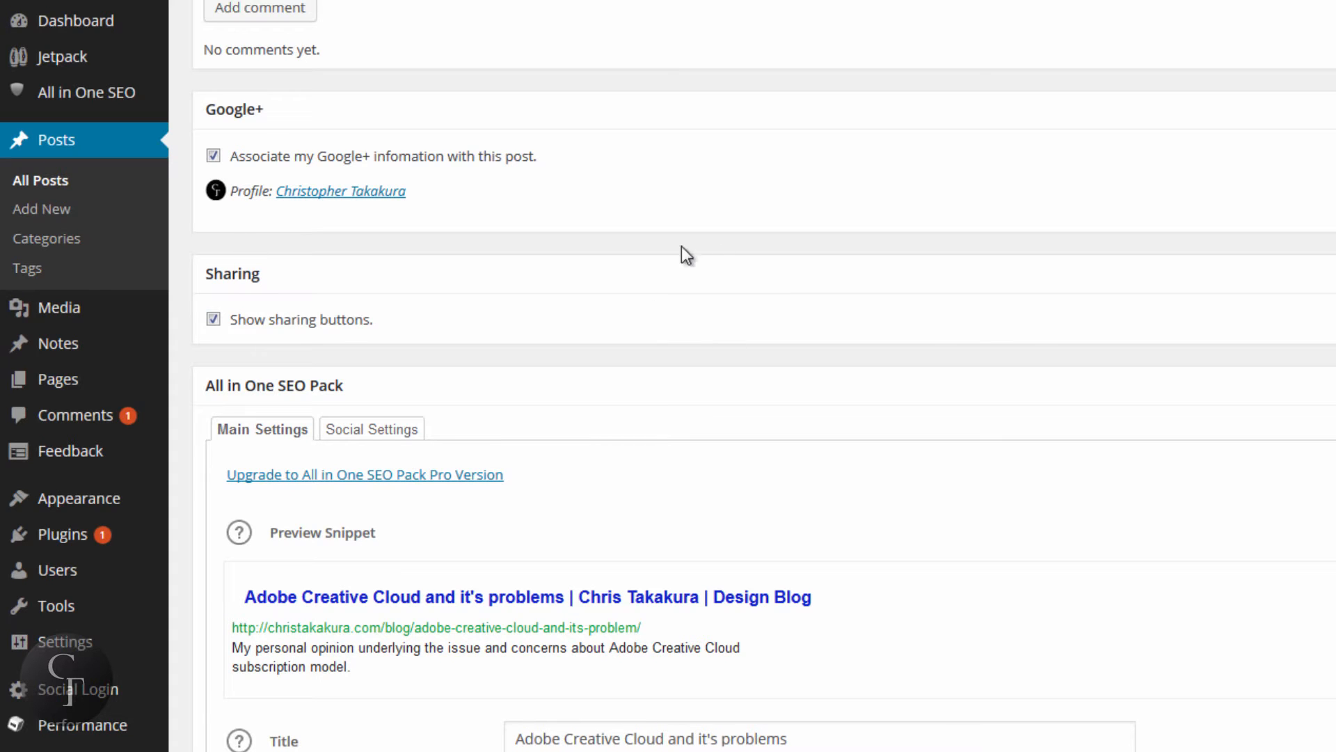
scroll(713, 261, "down", 6)
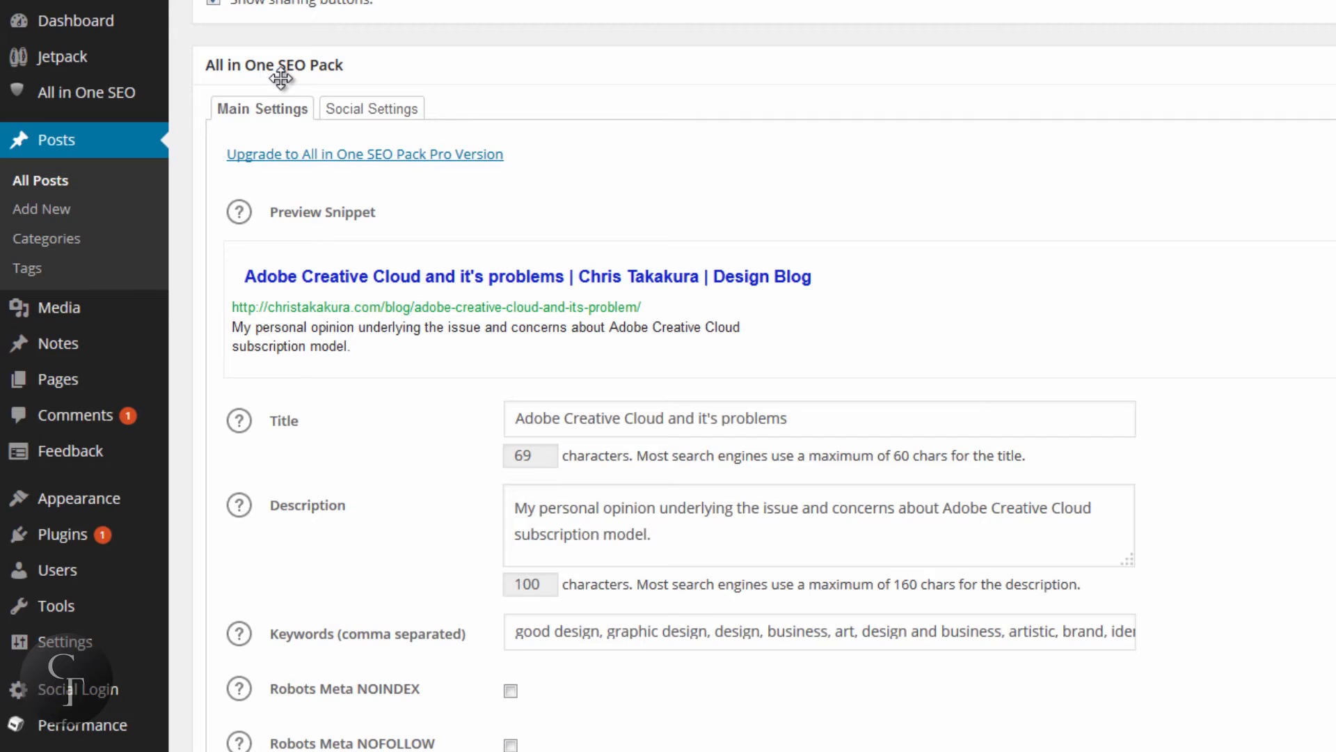
scroll(1273, 298, "down", 2)
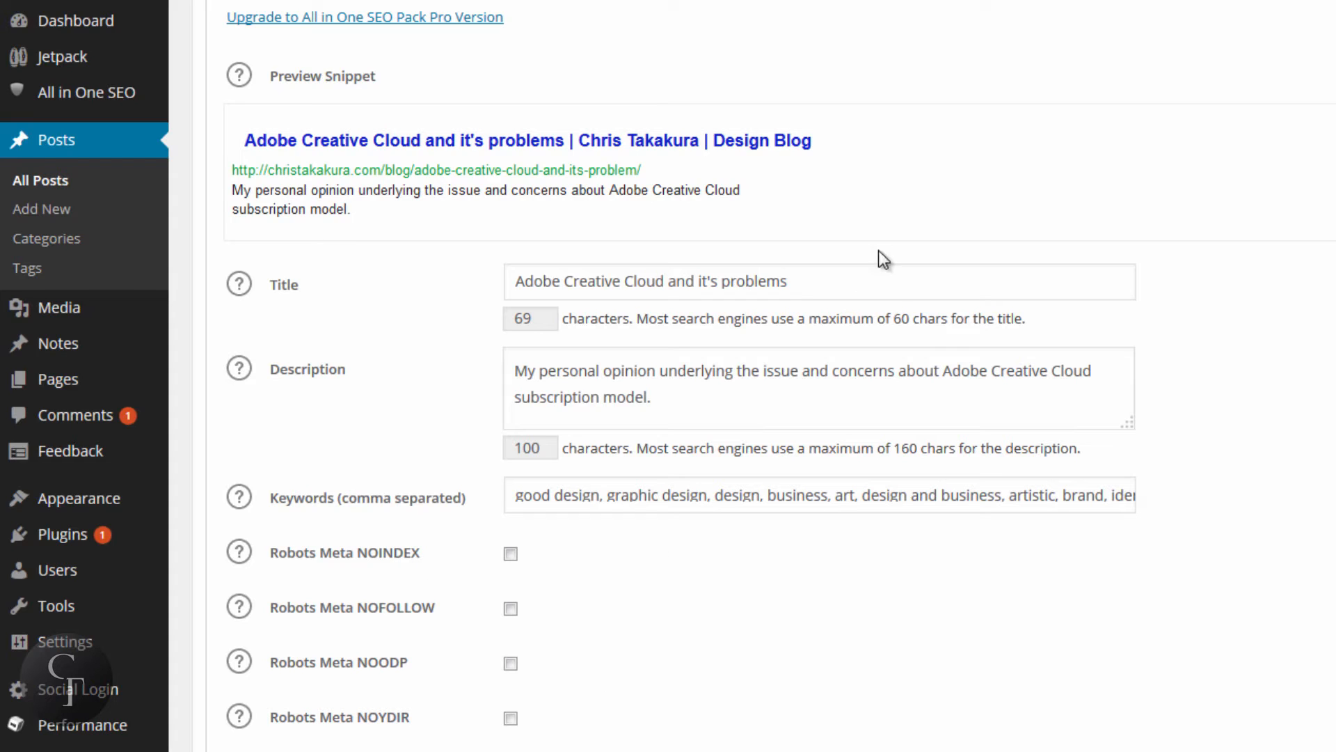
Examine the post's SEO title and its character count against the recommended maximum for search engines
left_click(855, 286)
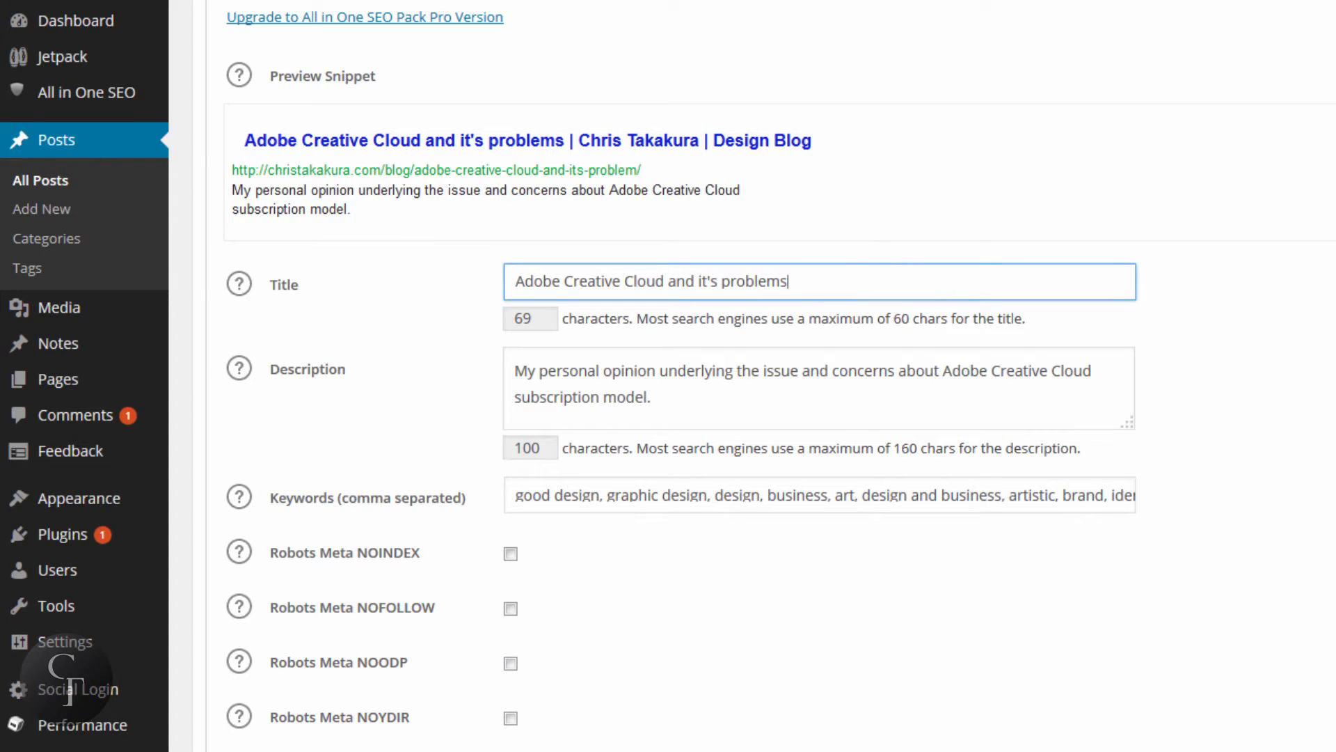
left_click_drag(822, 290, 515, 275)
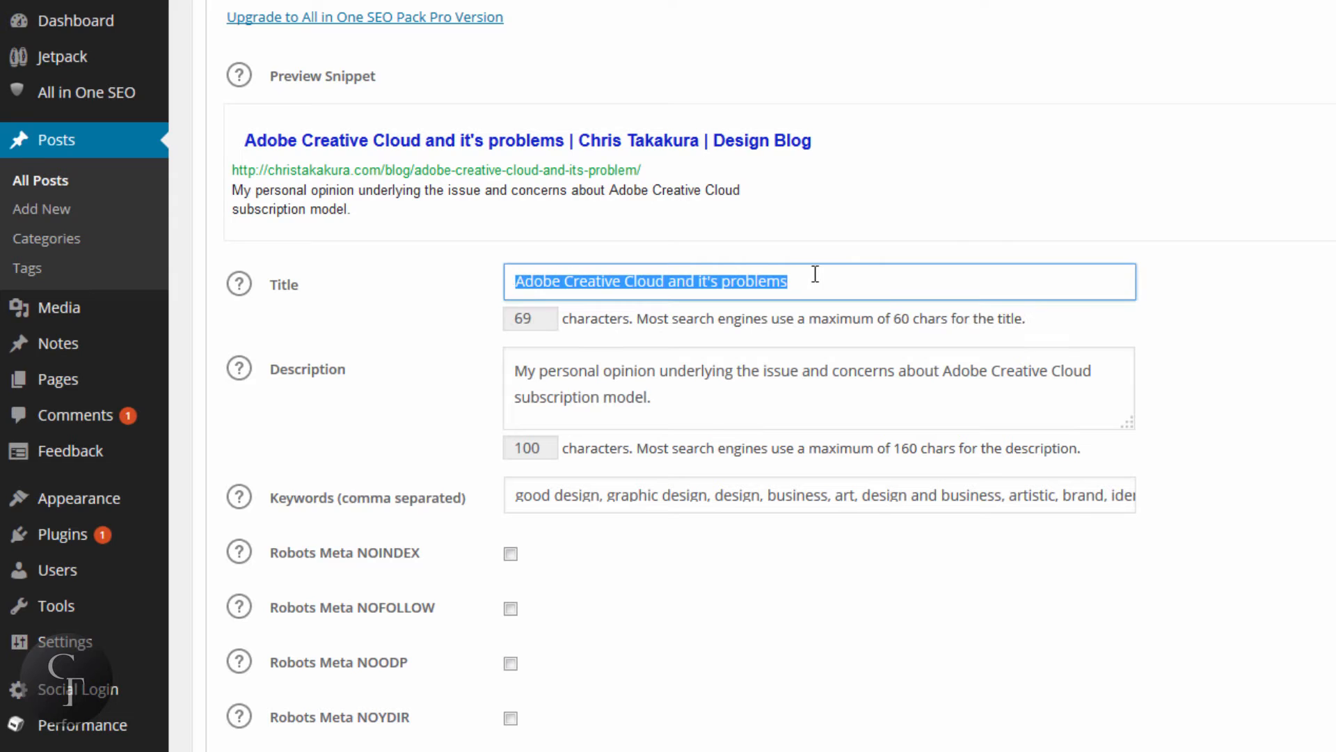
left_click(848, 279)
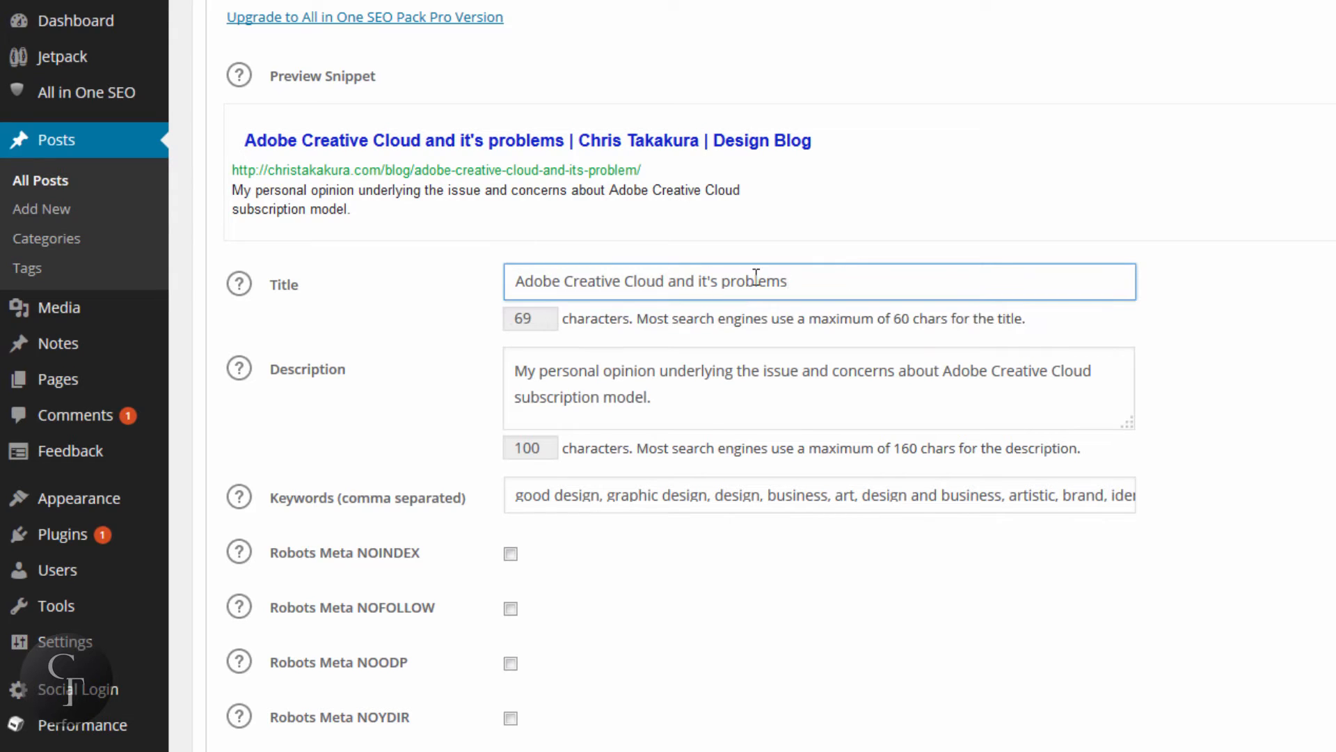
left_click_drag(828, 274, 515, 281)
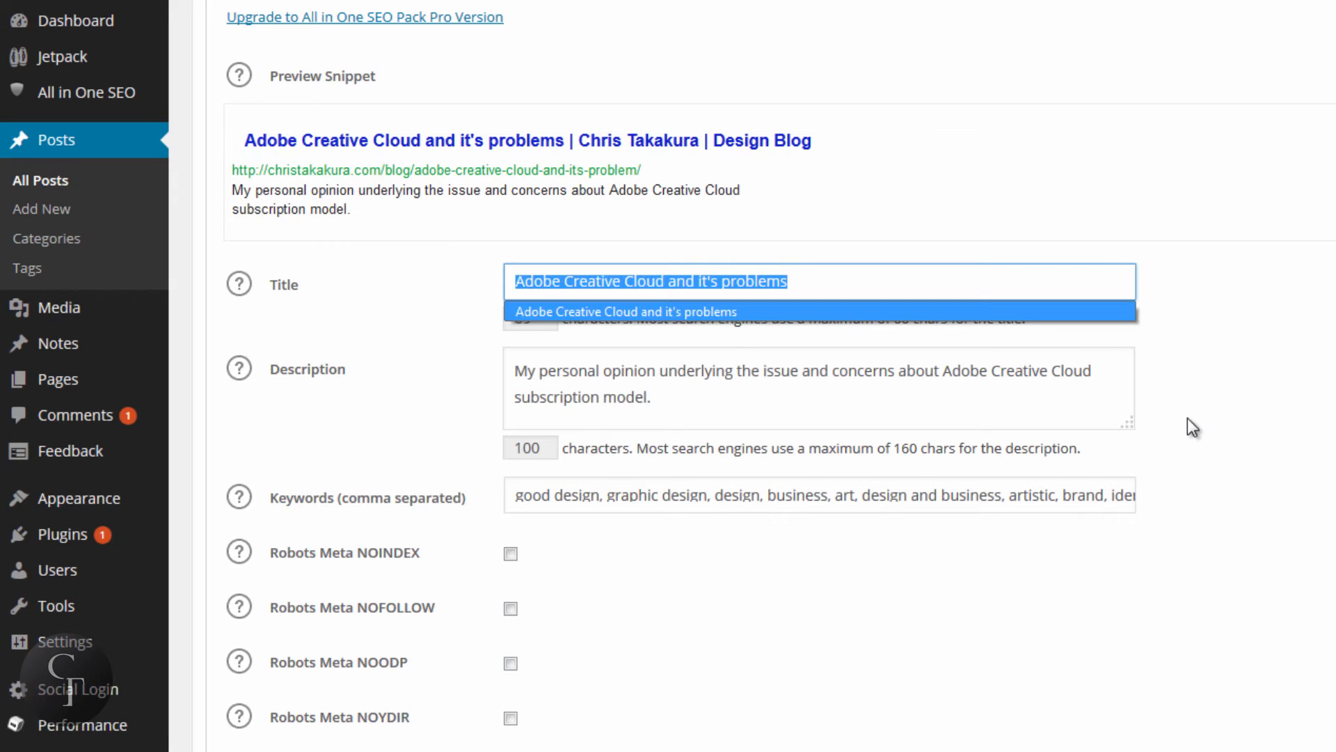
left_click(1212, 407)
left_click(828, 288)
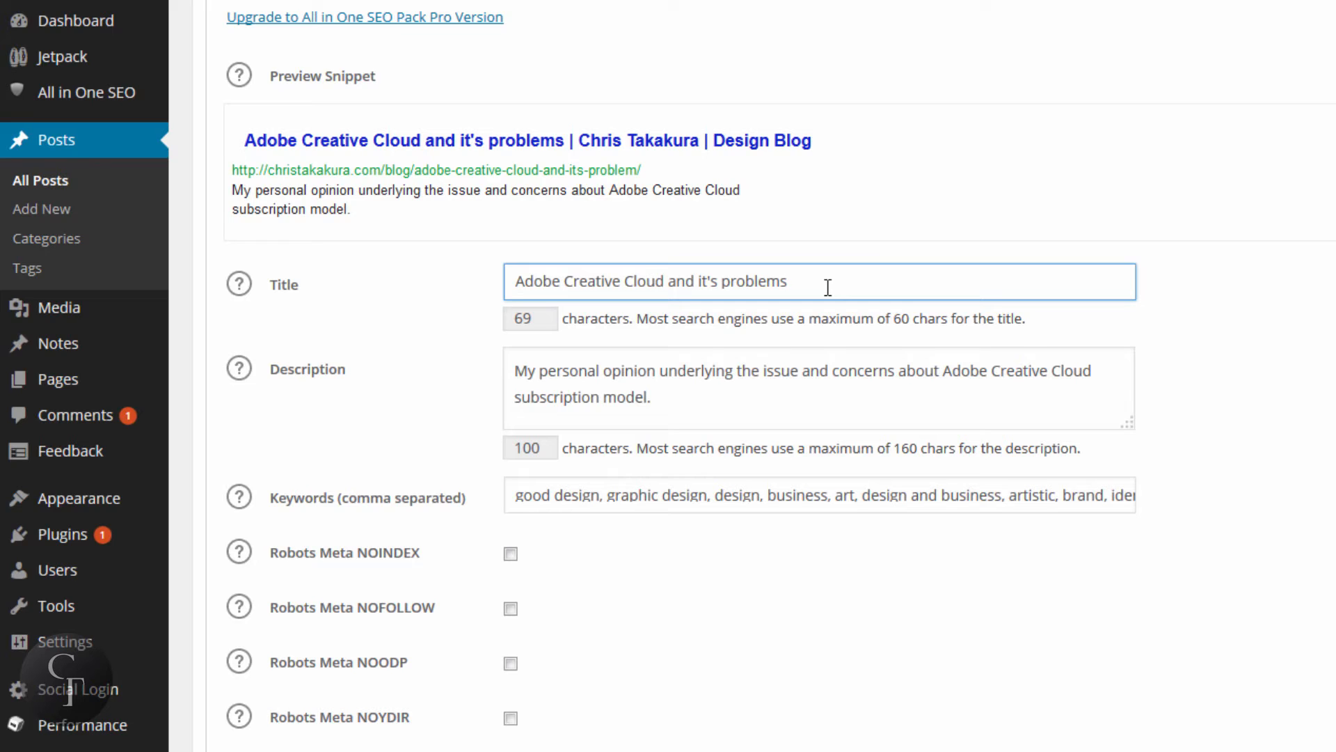
left_click_drag(547, 322, 497, 322)
left_click(551, 326)
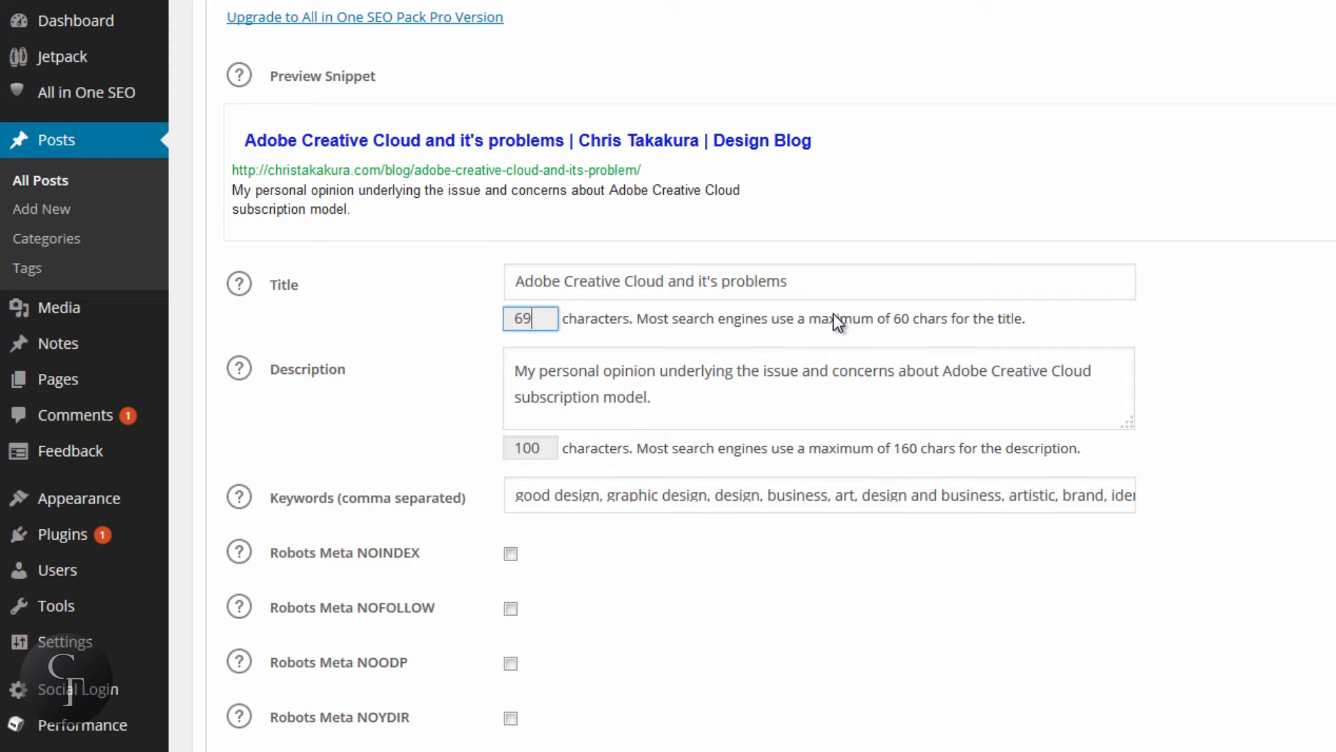
Shorten the post's SEO title to "Adobe Creative Cloud" by removing "and it's problems"
left_click(805, 276)
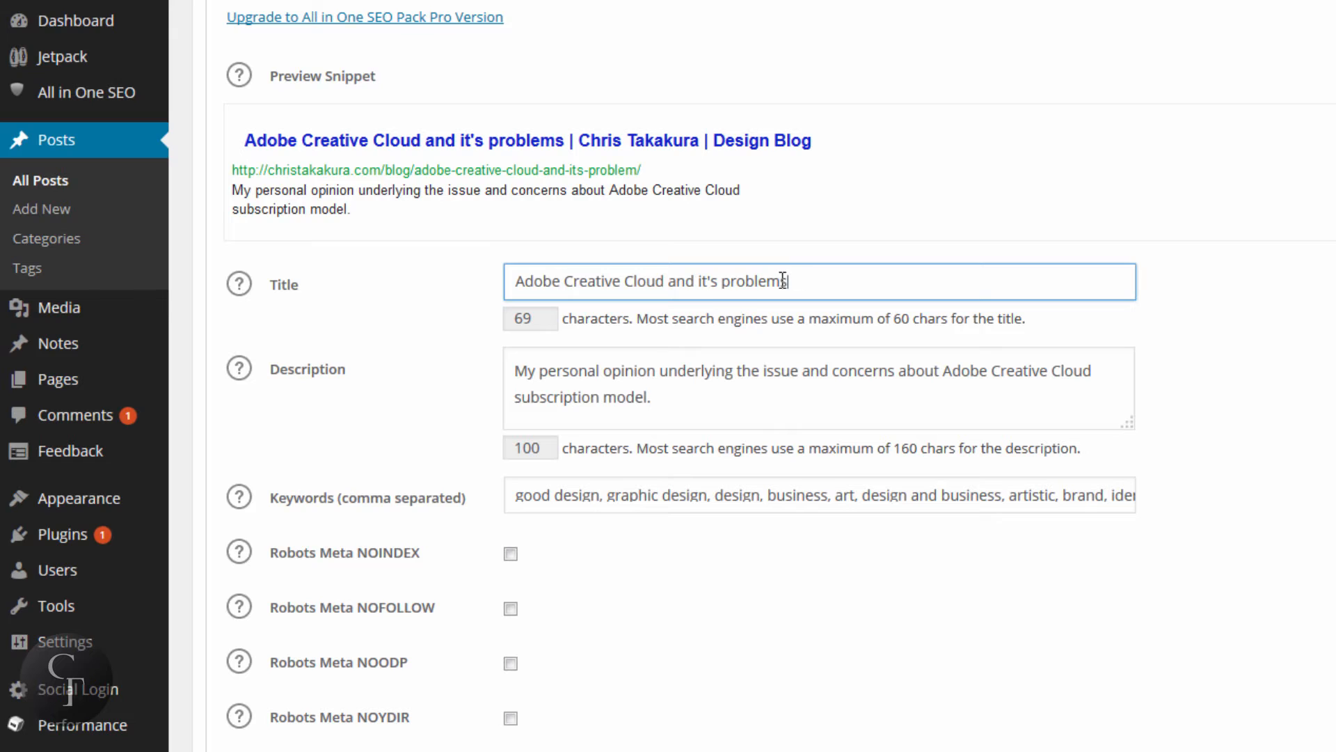
key("ctrl+shift+Left")
key("ctrl+shift+Left")
key("ctrl+shift+Left")
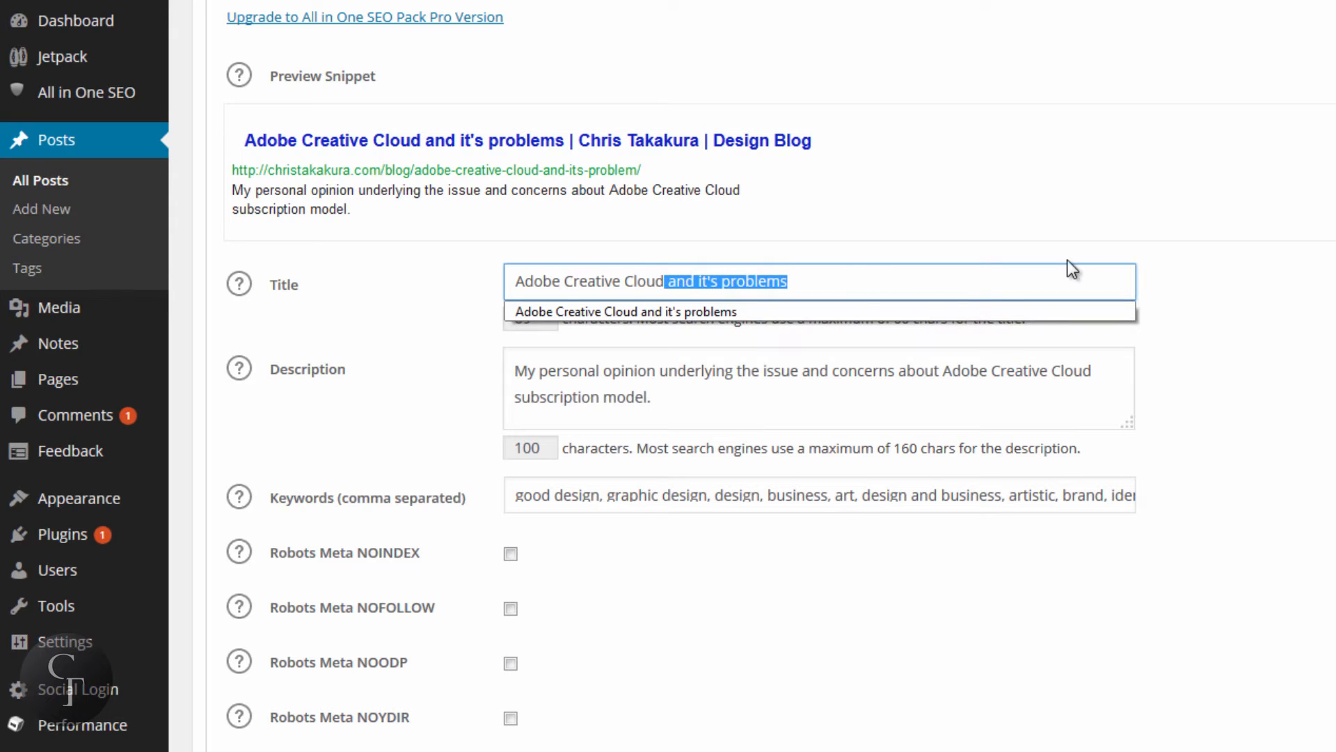
key("BackSpace")
left_click(1201, 212)
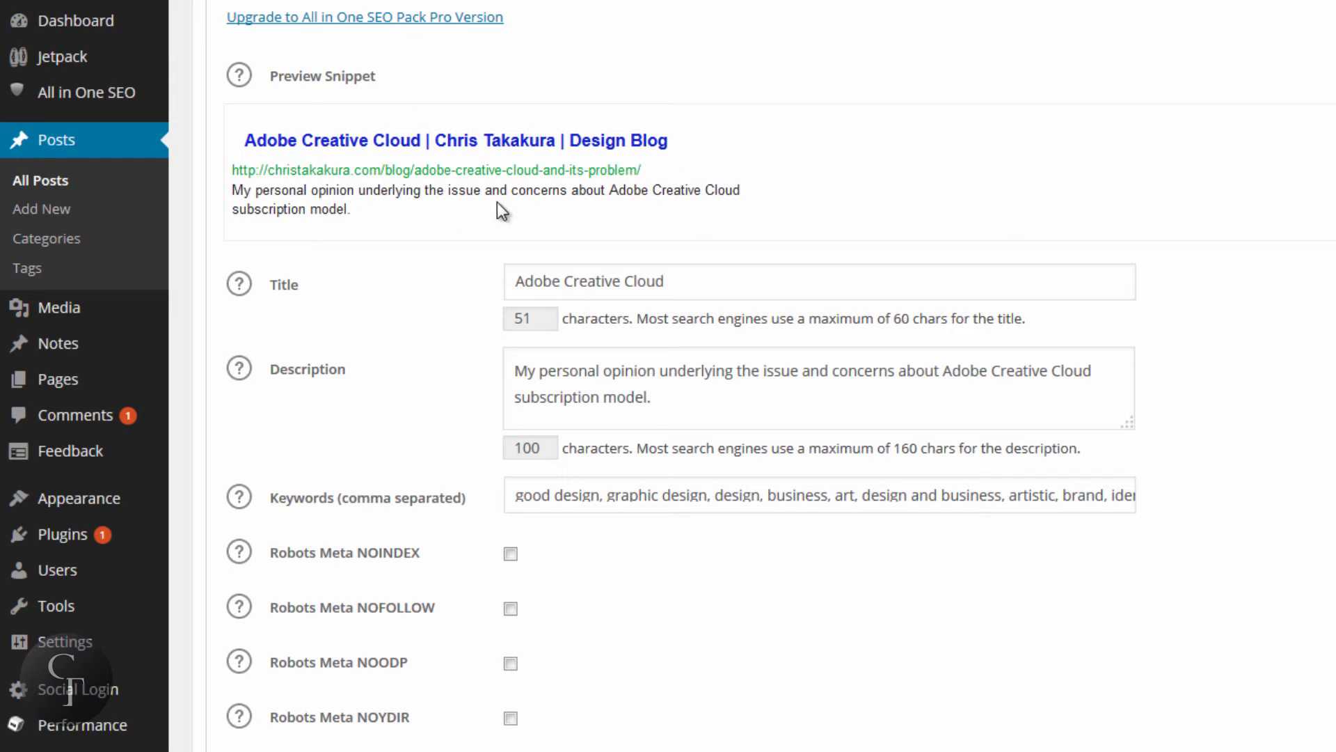
Read through the post's SEO description and its comma-separated keywords
left_click(702, 392)
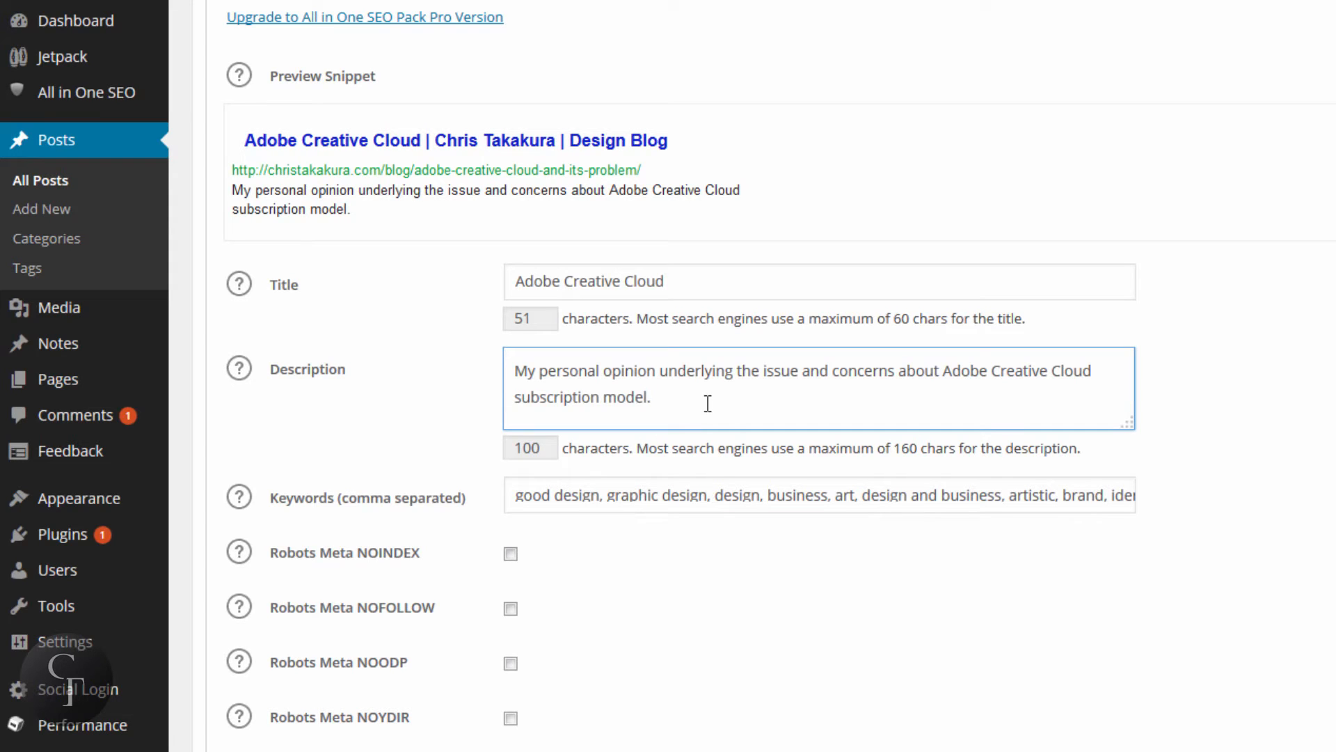
left_click_drag(707, 404, 518, 371)
left_click(518, 371)
left_click_drag(851, 496, 956, 499)
left_click(572, 495)
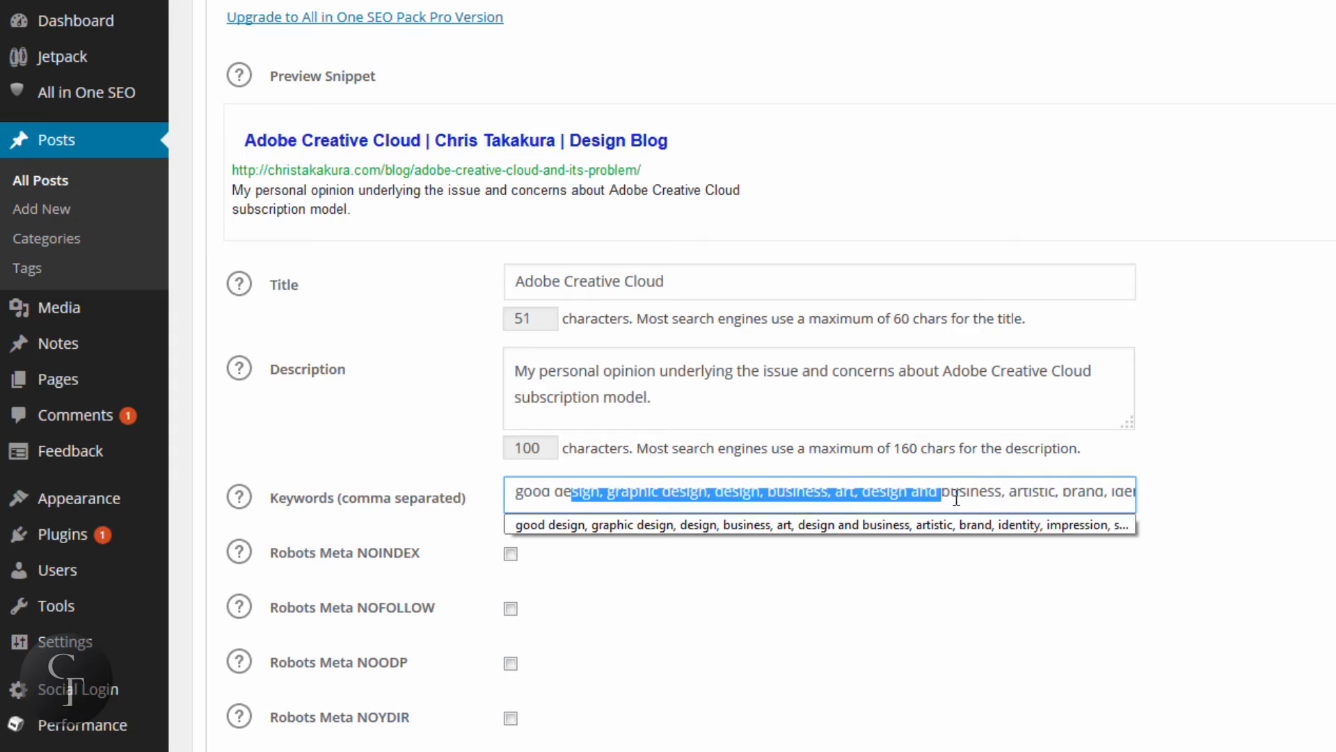
left_click(867, 521)
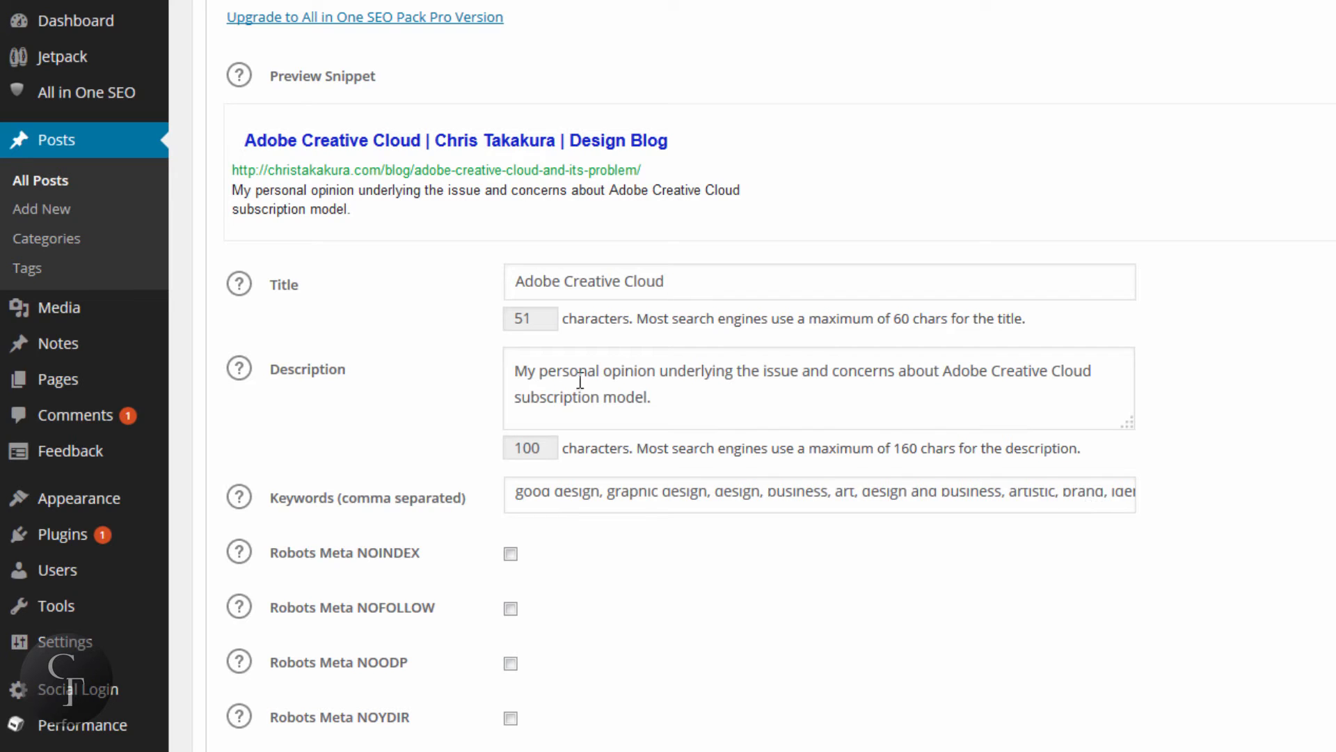
left_click(639, 371)
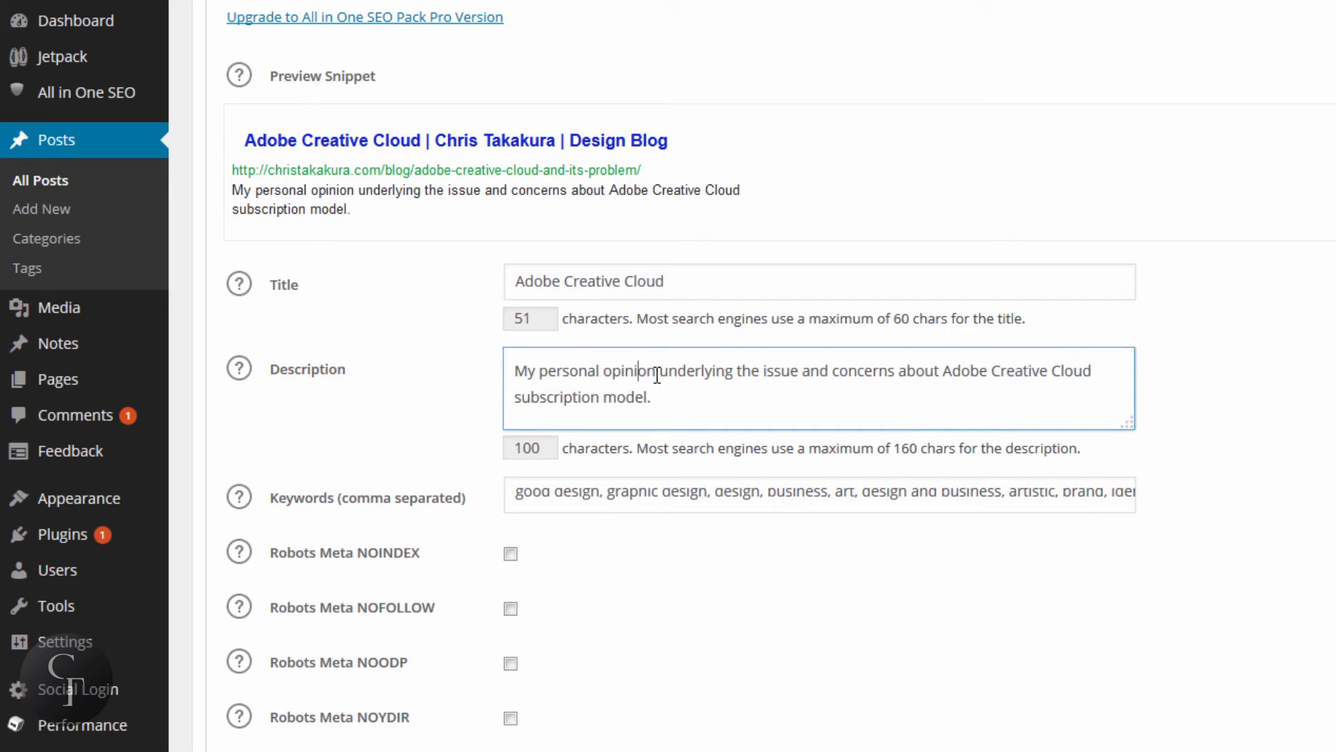
left_click(1318, 345)
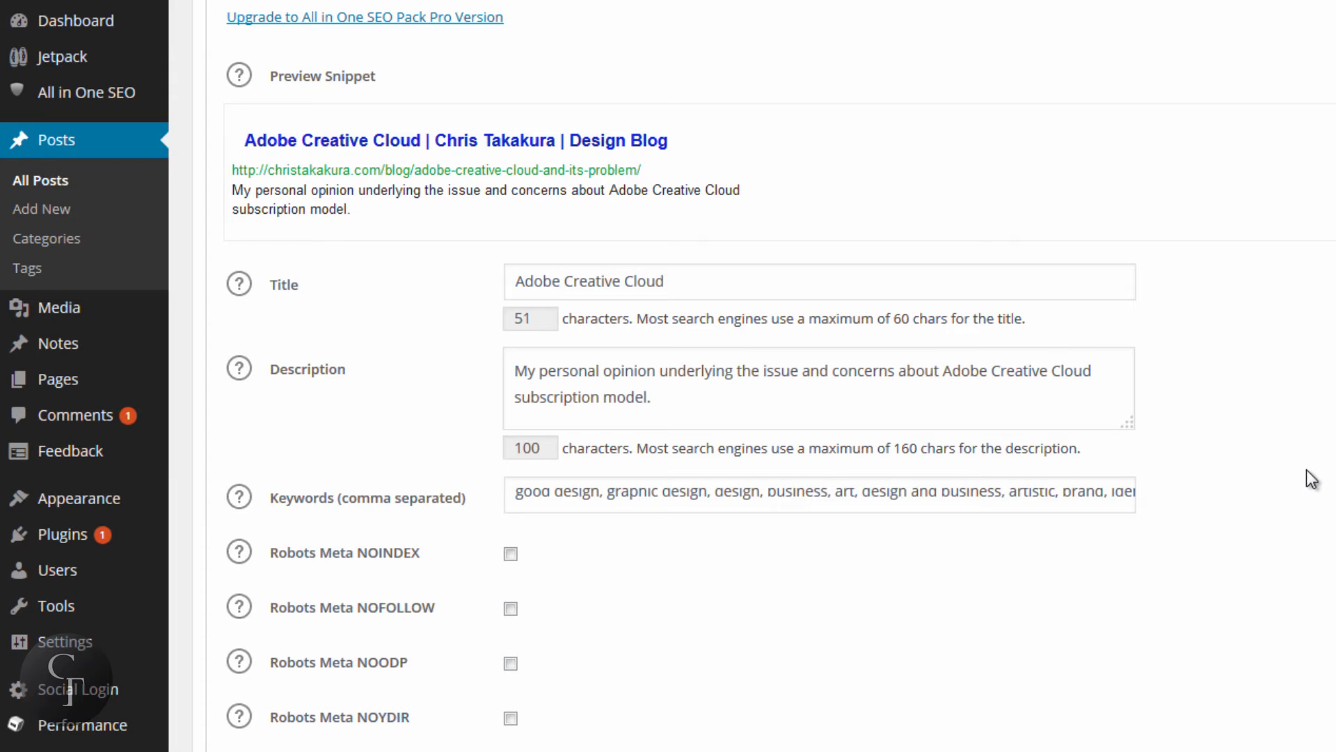
Update the post, accepting publication despite the proofreader's suggestions
scroll(1312, 478, "up", 2)
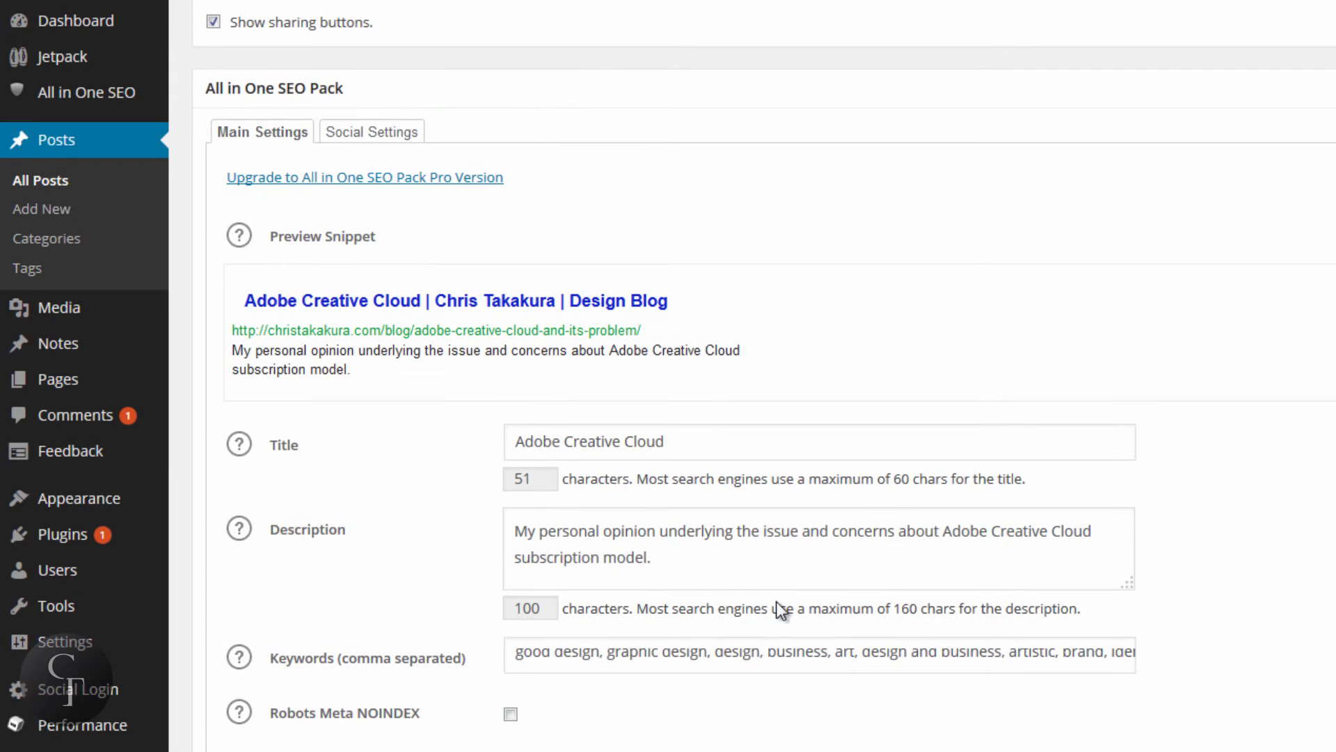
scroll(782, 608, "up", 12)
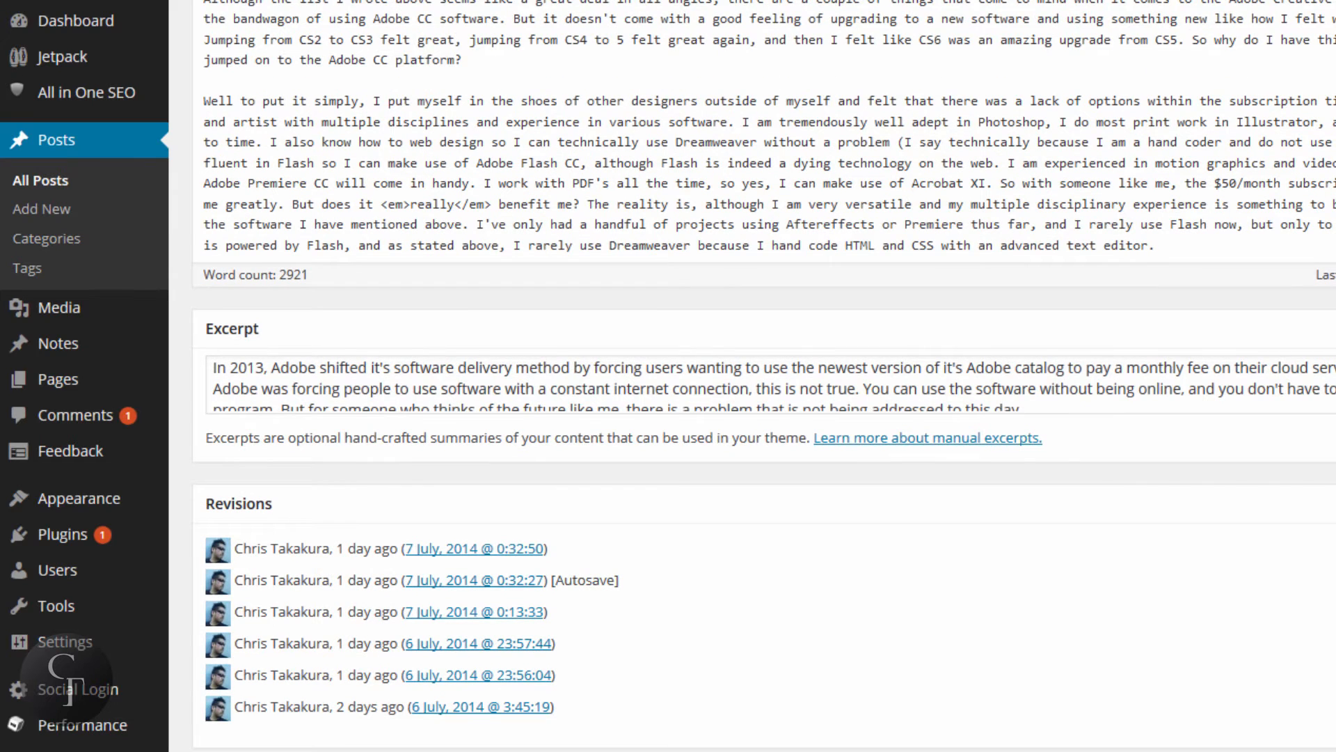
scroll(915, 397, "up", 4)
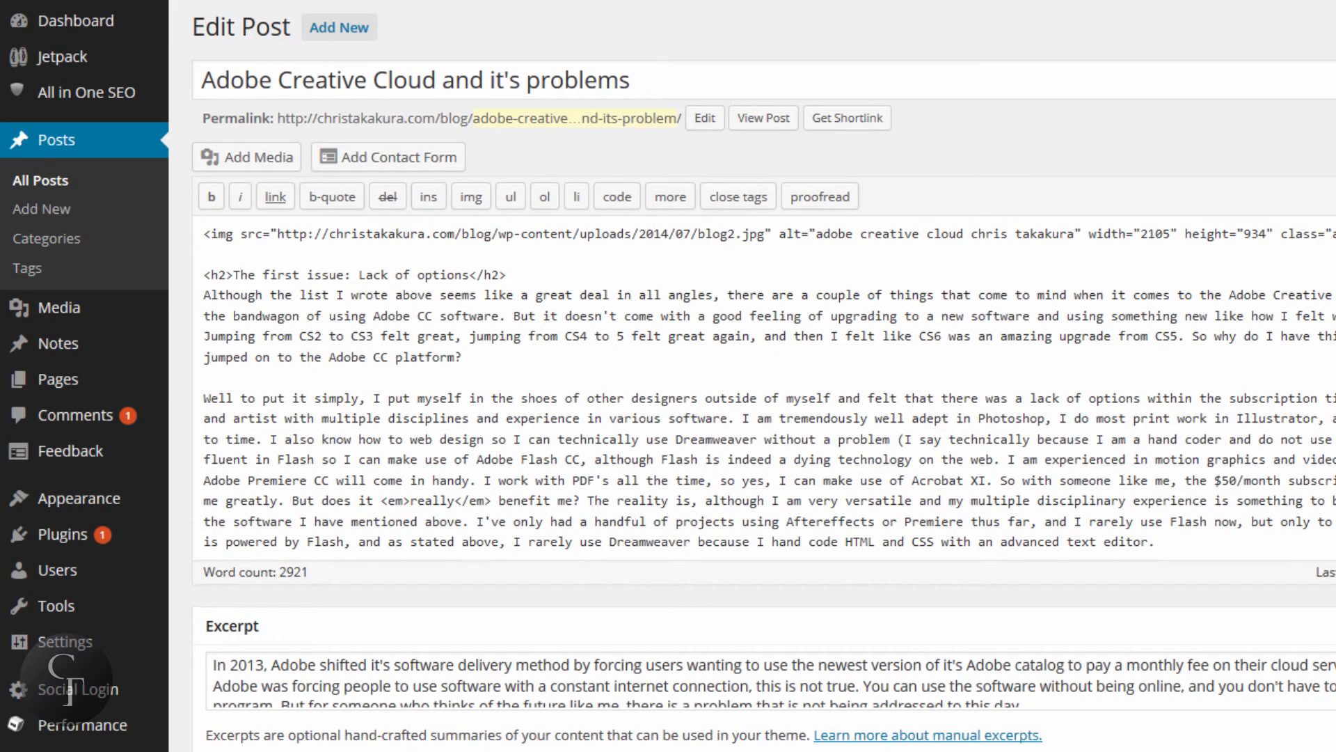
scroll(764, 372, "down", 2)
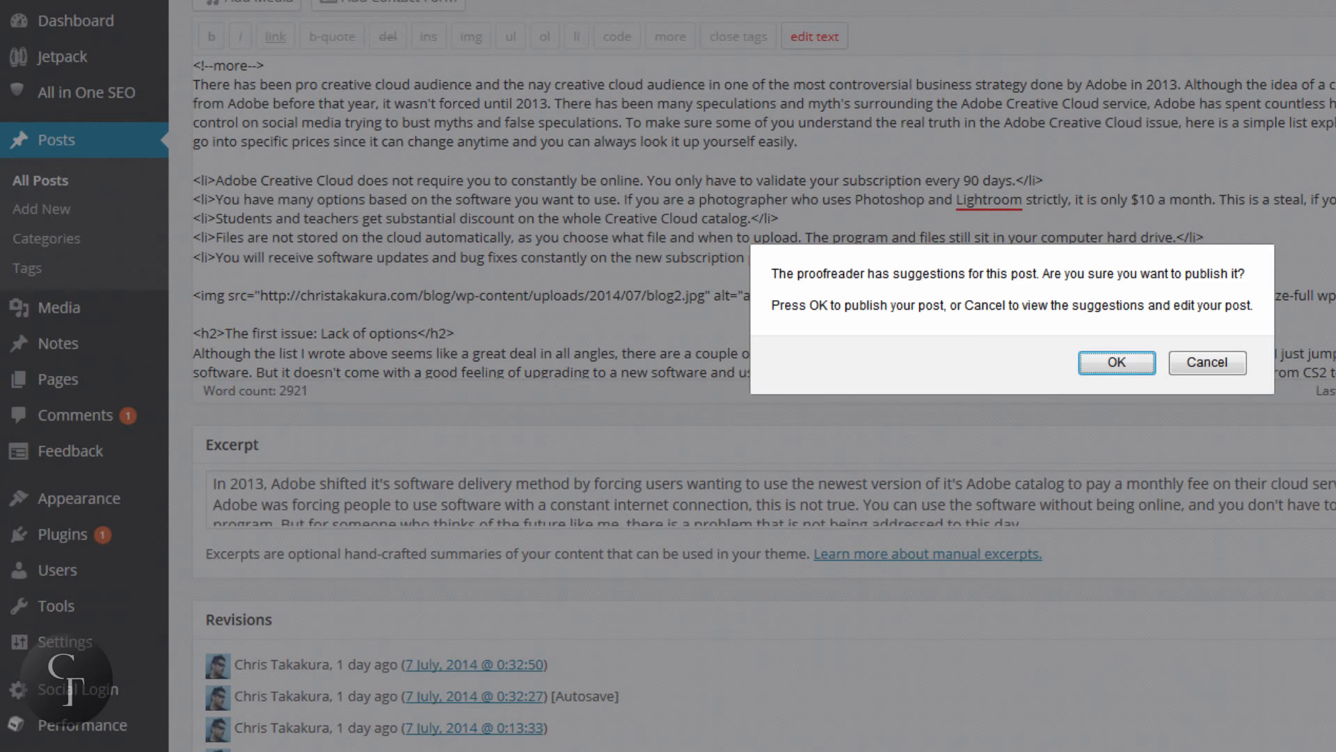
left_click(1120, 363)
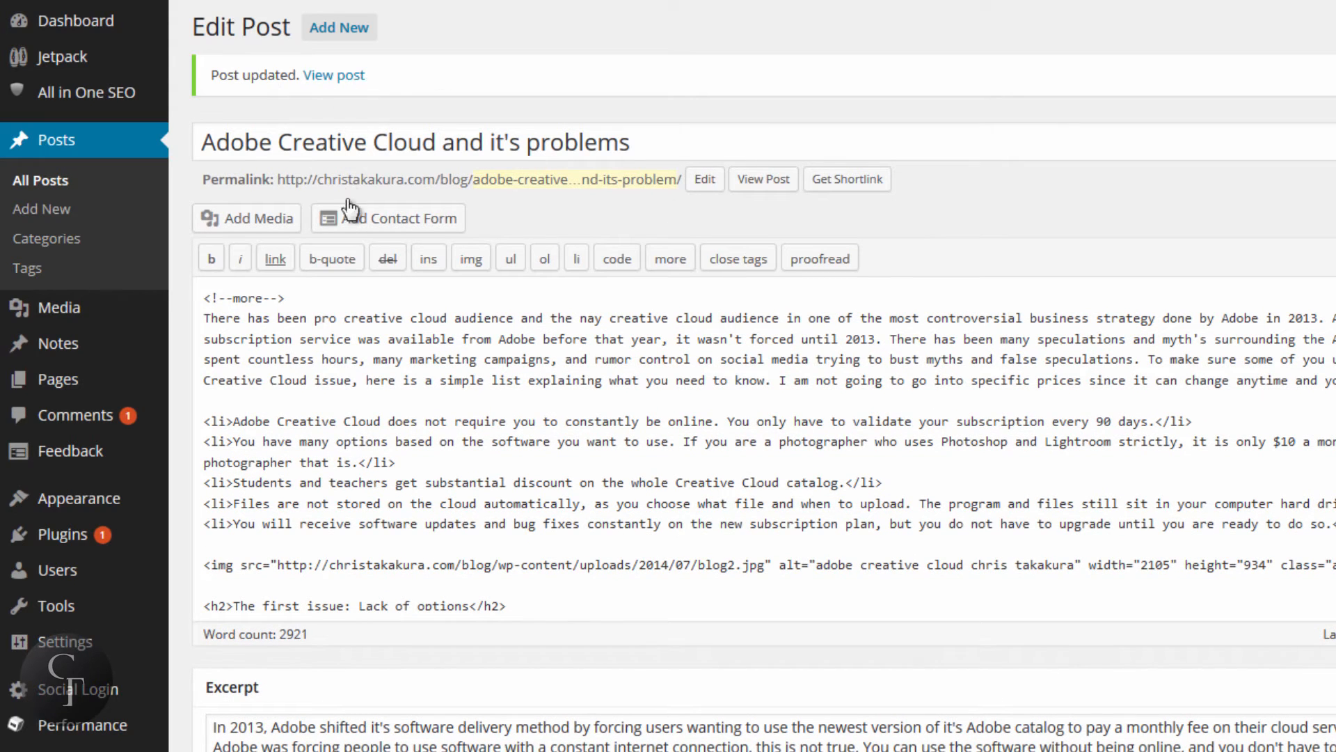
Go back to the list of all posts, switch to the list of pages and open the "Dinner" page for editing
left_click(58, 182)
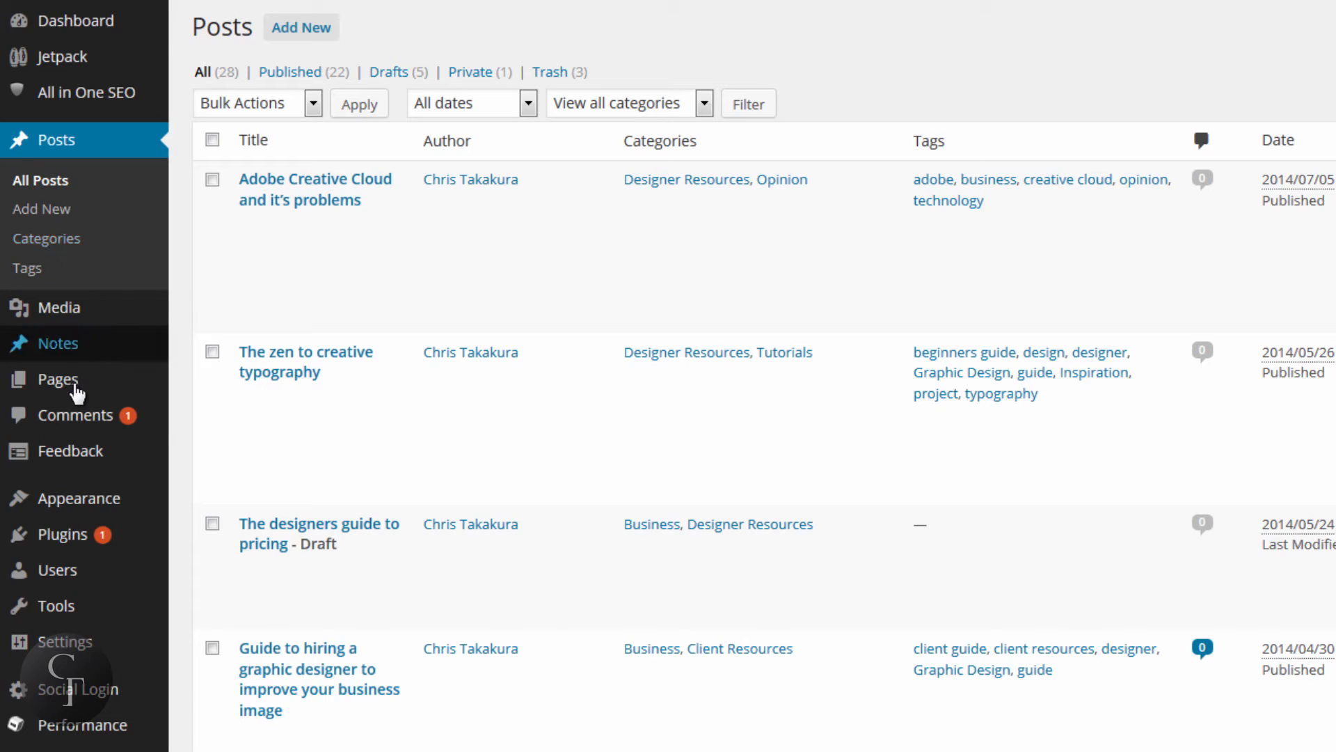
mouse_move(67, 384)
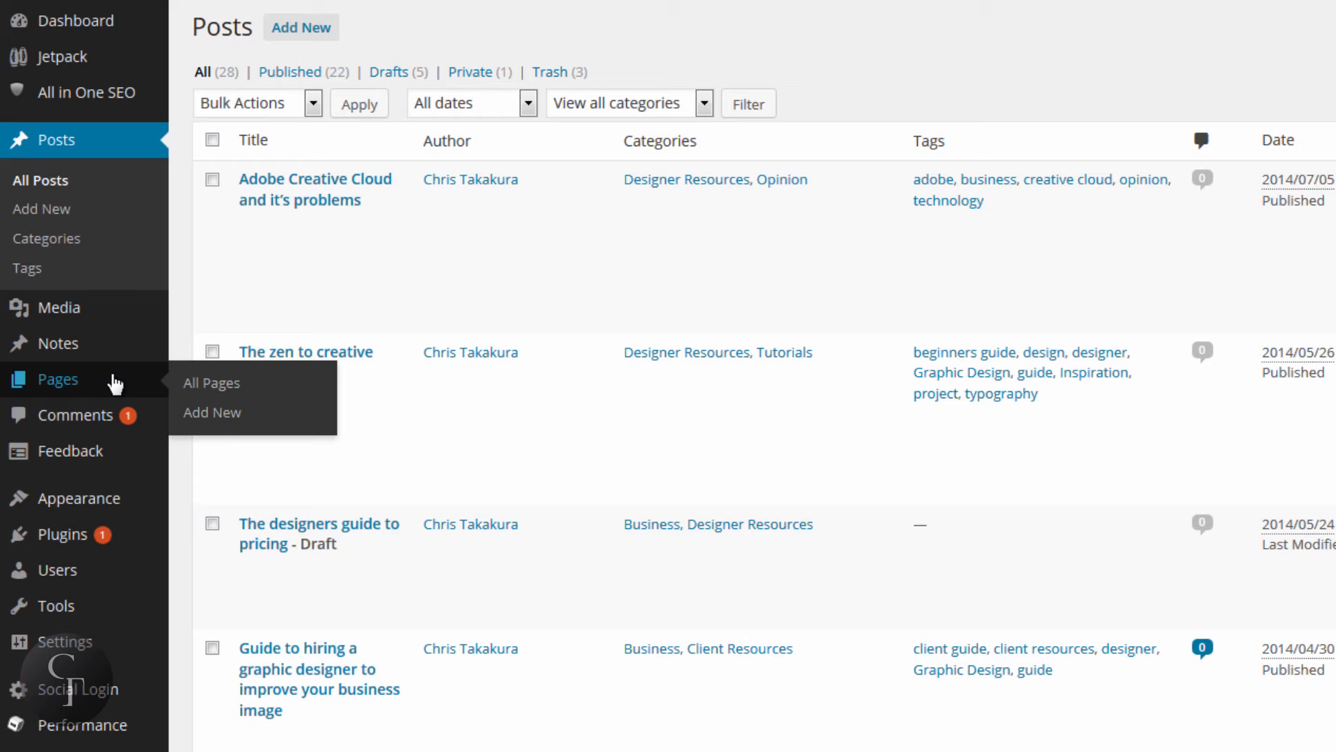
left_click(55, 381)
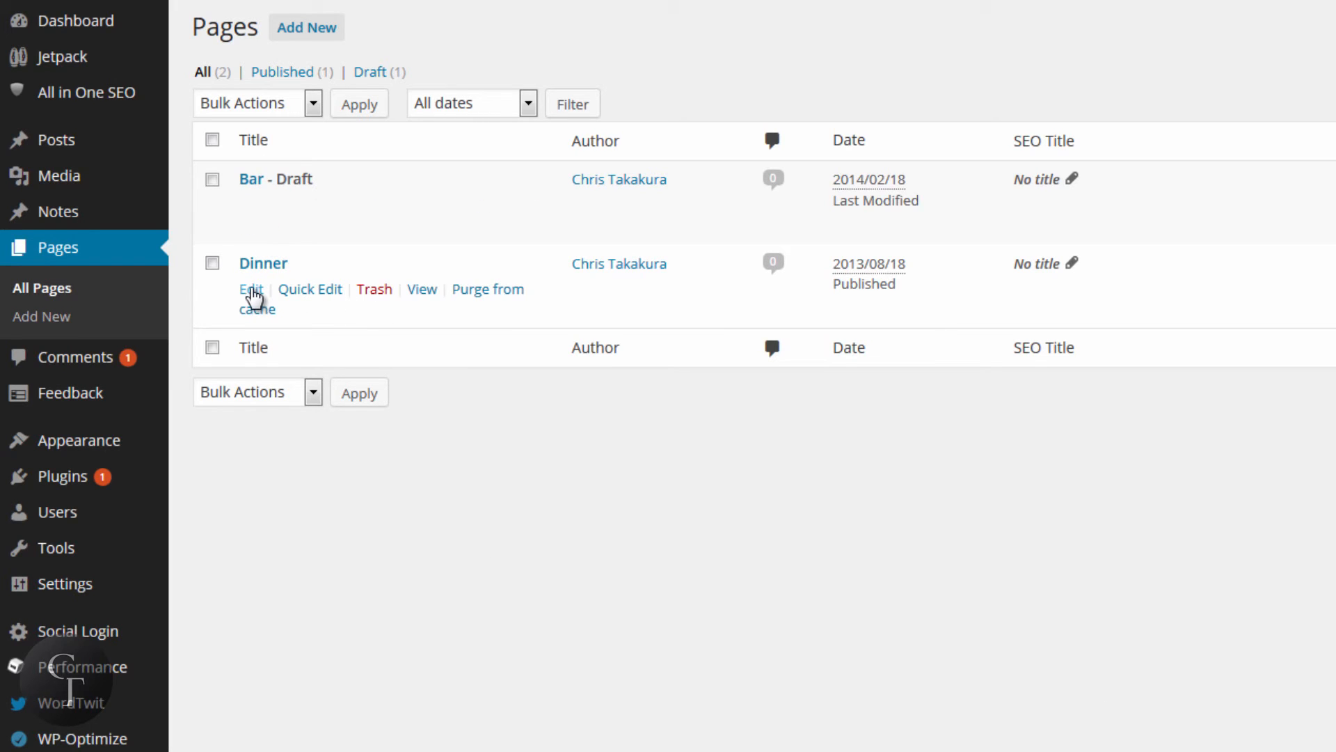
left_click(253, 289)
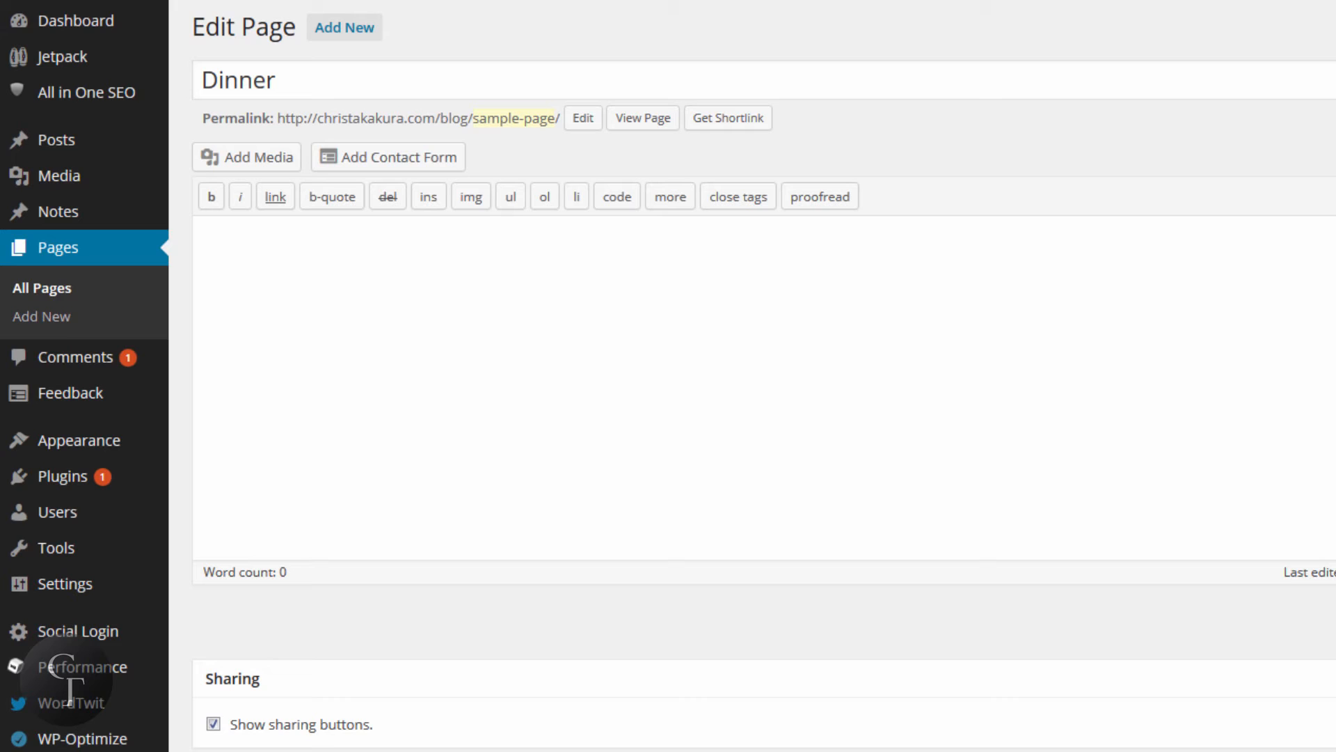
Examine the empty SEO title, description and keywords fields in the page's All in One SEO Pack main settings
scroll(764, 376, "down", 9)
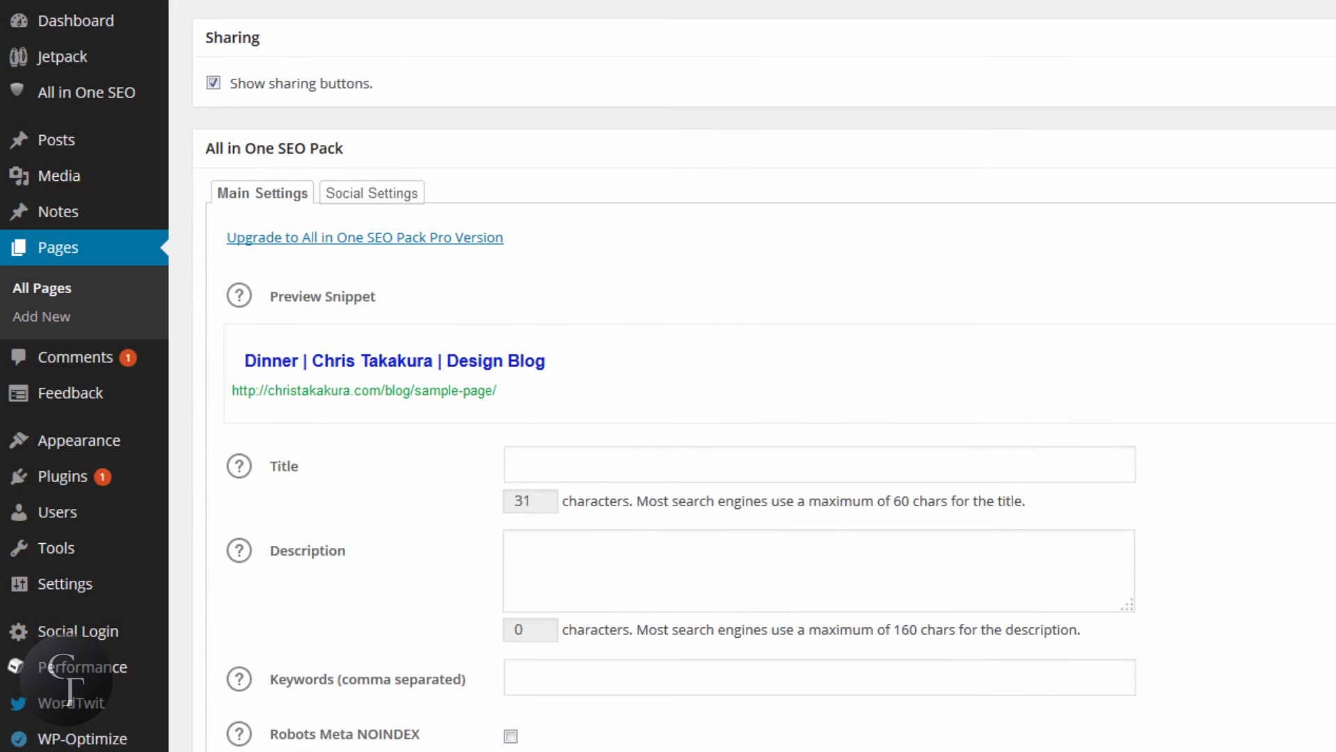
scroll(235, 122, "down", 2)
scroll(235, 122, "up", 2)
scroll(671, 227, "down", 2)
left_click(599, 303)
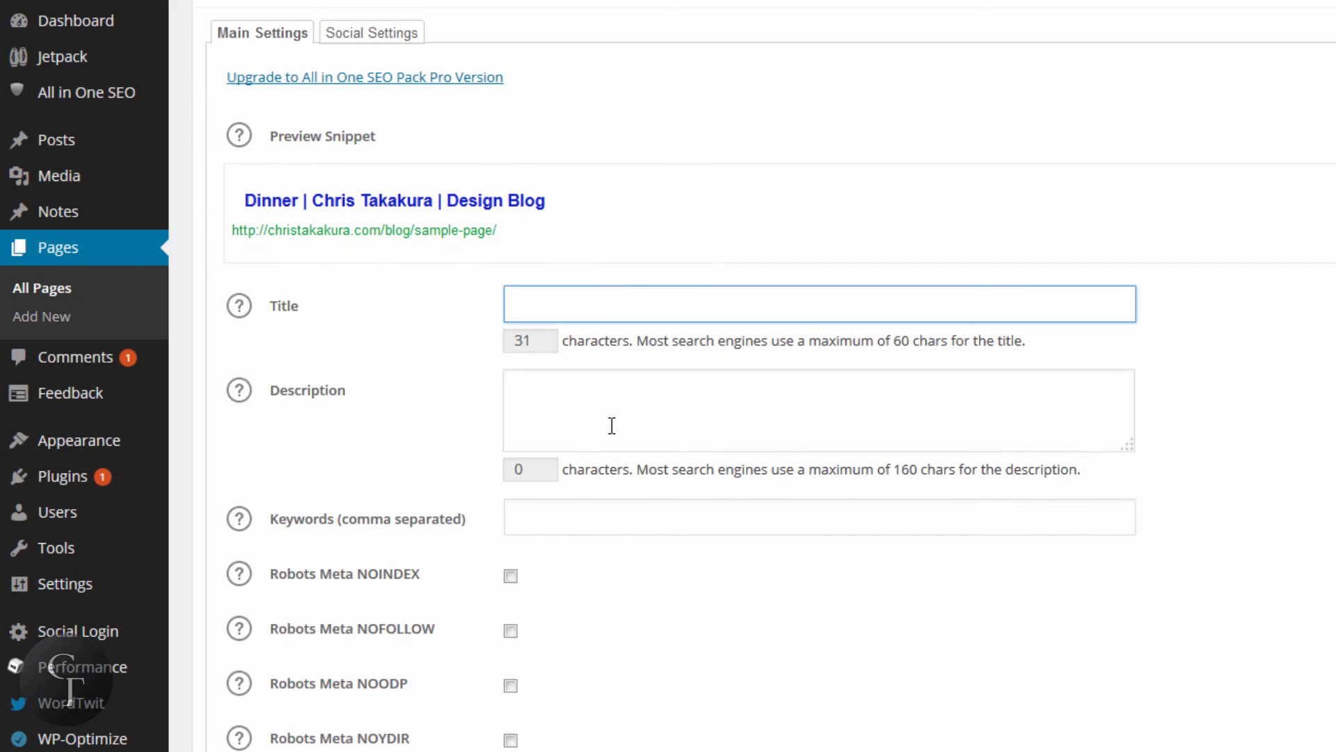
left_click(609, 415)
left_click(596, 511)
scroll(596, 512, "up", 1)
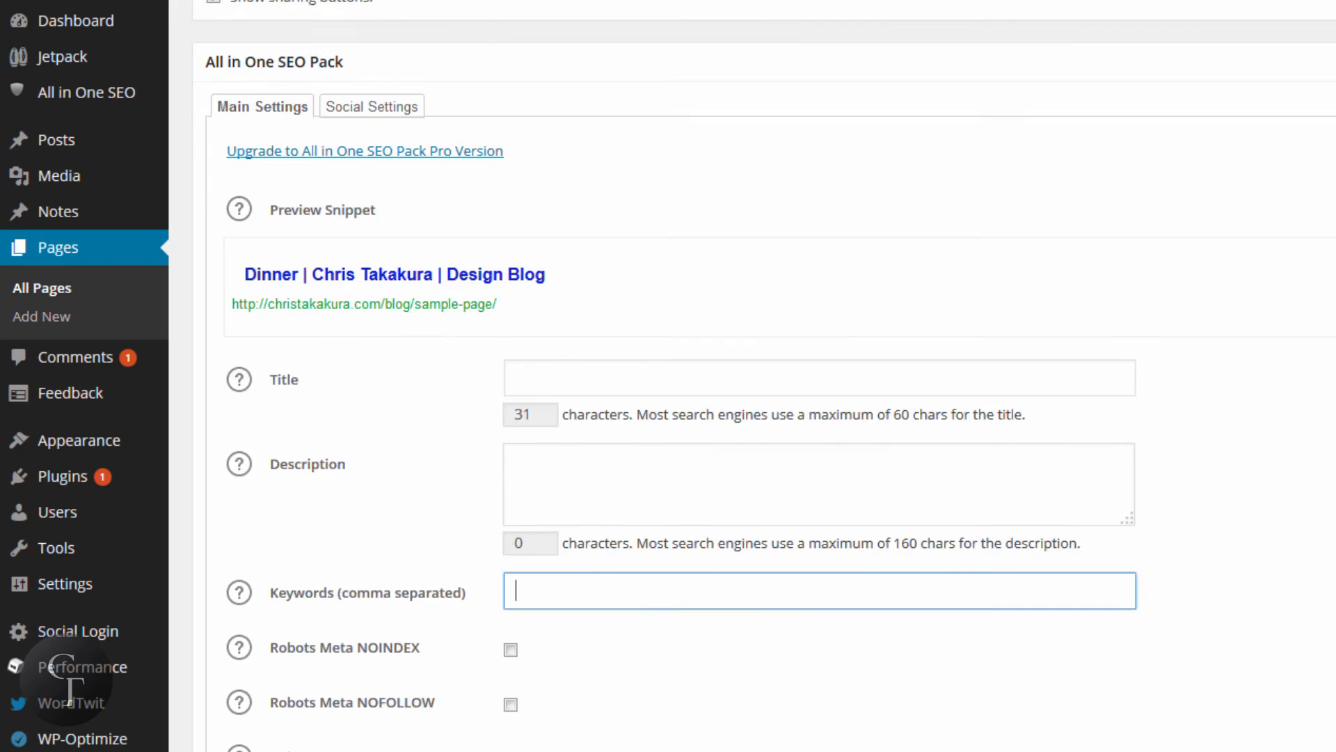
scroll(764, 393, "up", 3)
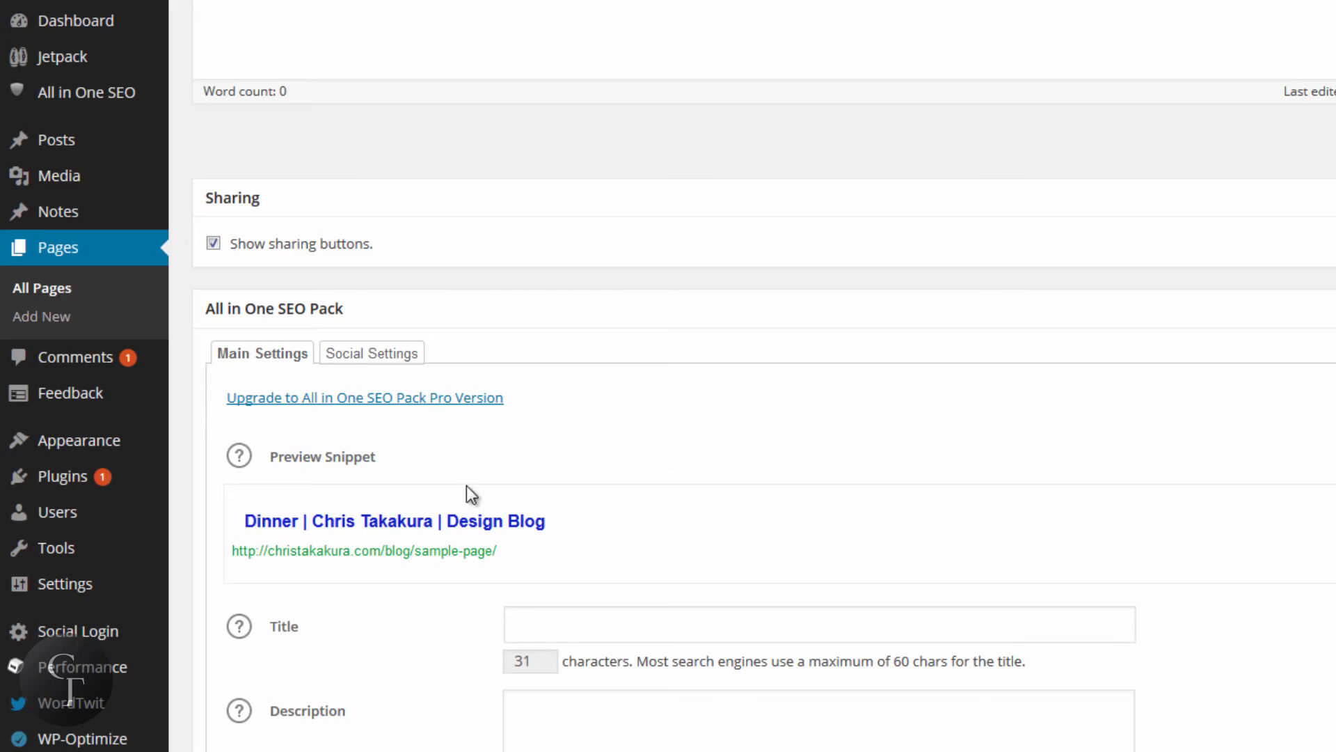
Show the page's SEO social settings and view the suggested entries for the Title field
left_click(388, 355)
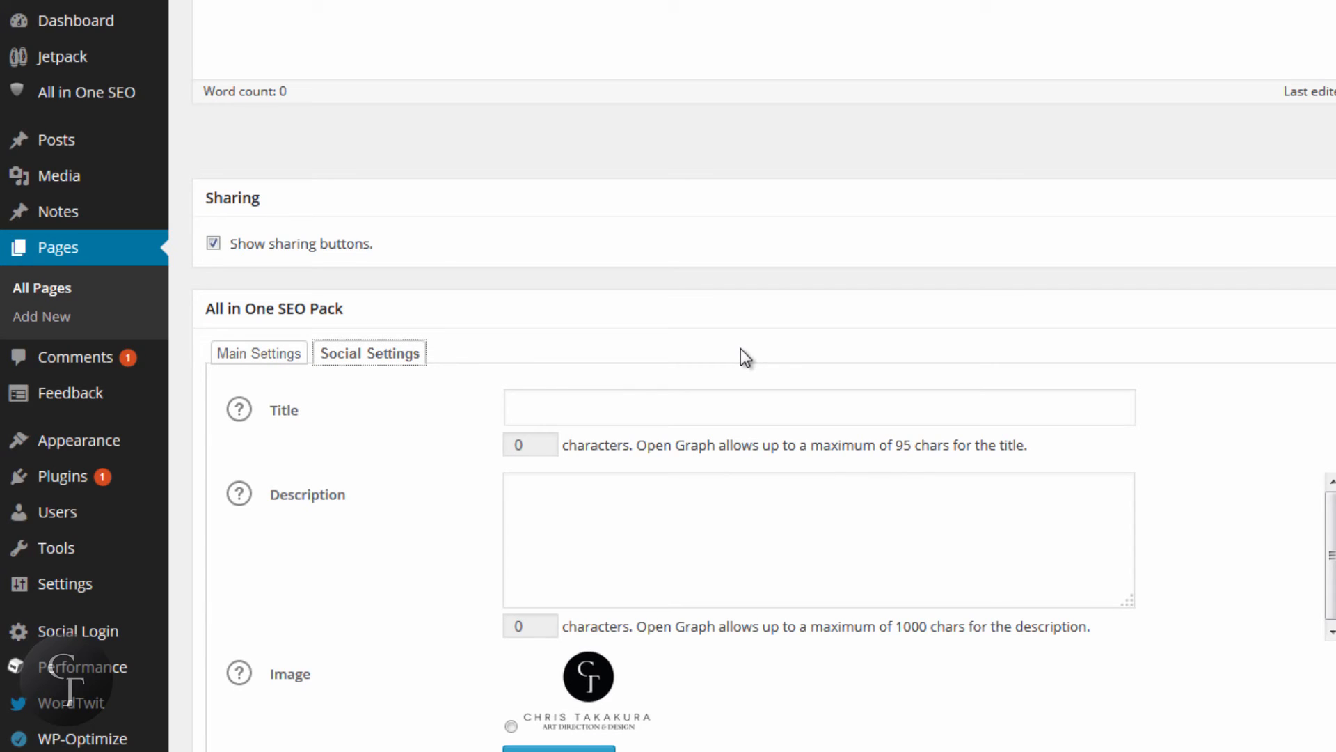
left_click(634, 394)
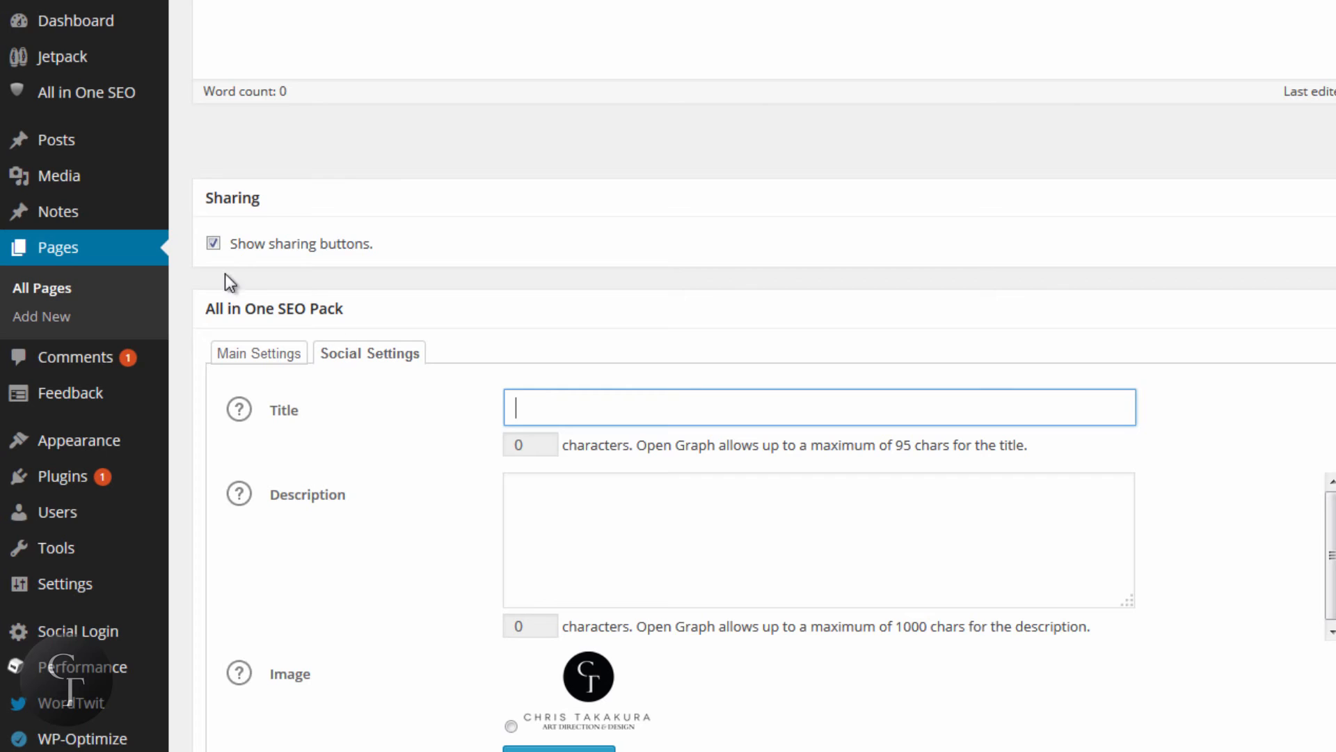
left_click(561, 397)
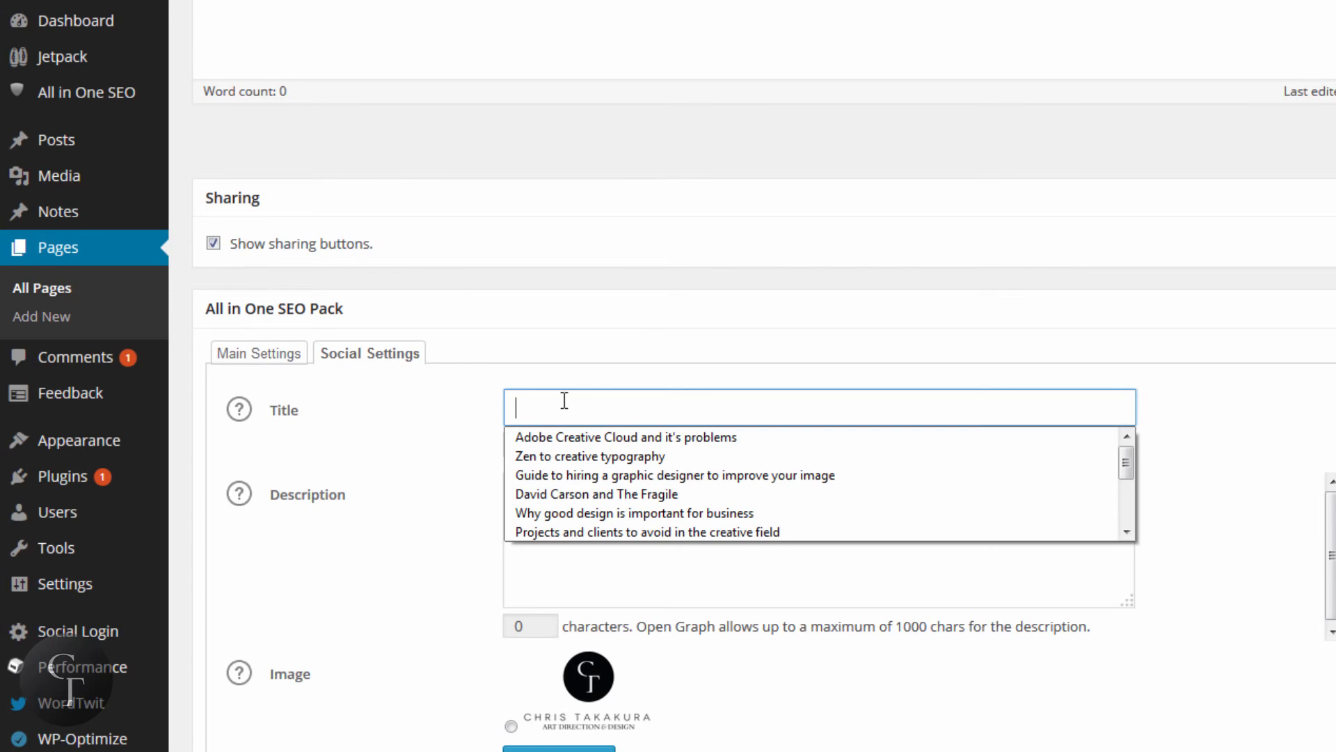
Switch between the page's main and social SEO settings and examine the social Title and Description fields
left_click(272, 357)
left_click(373, 355)
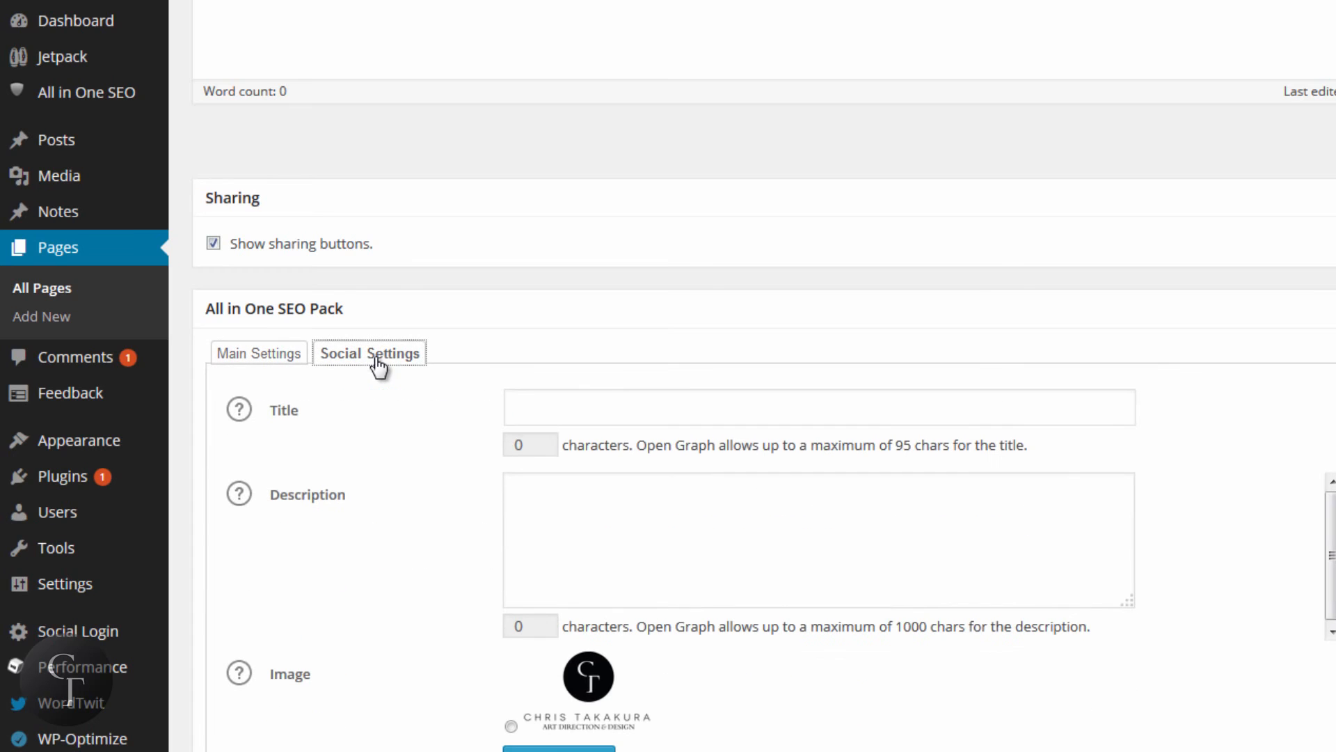
left_click(576, 394)
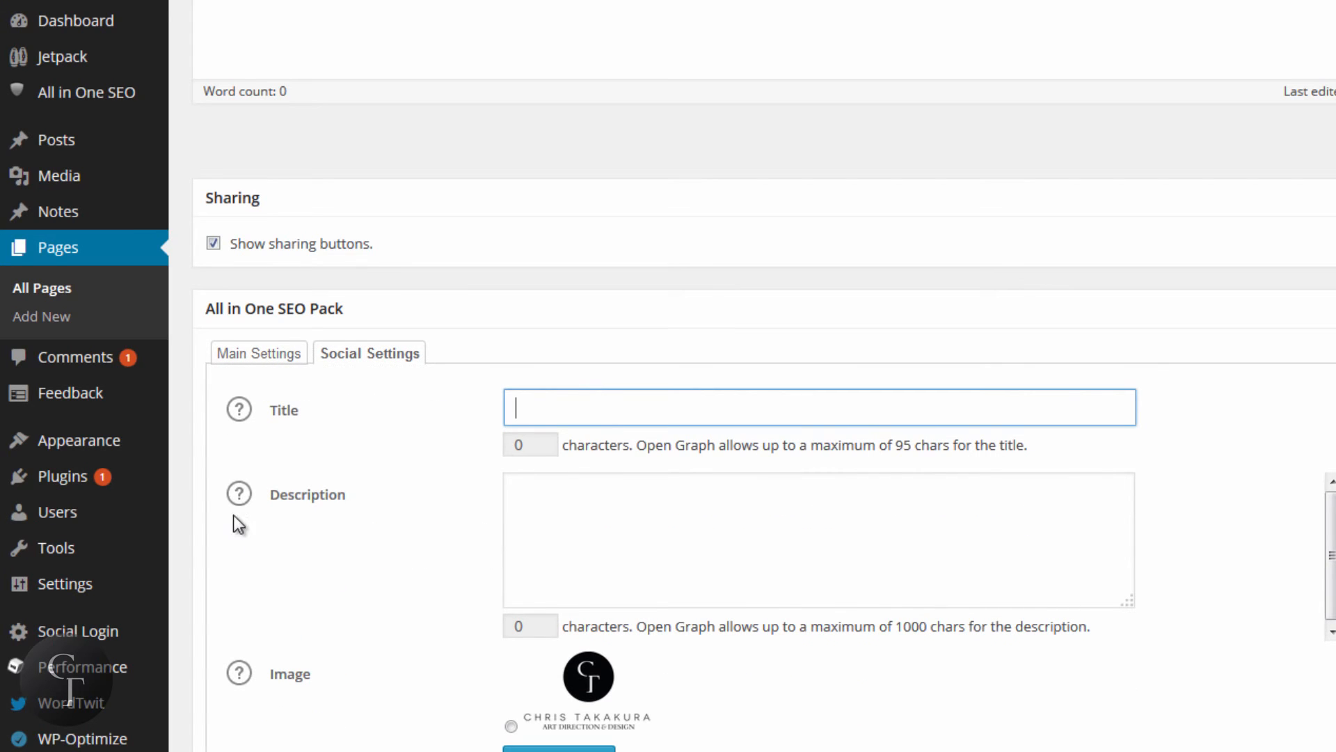
left_click(676, 515)
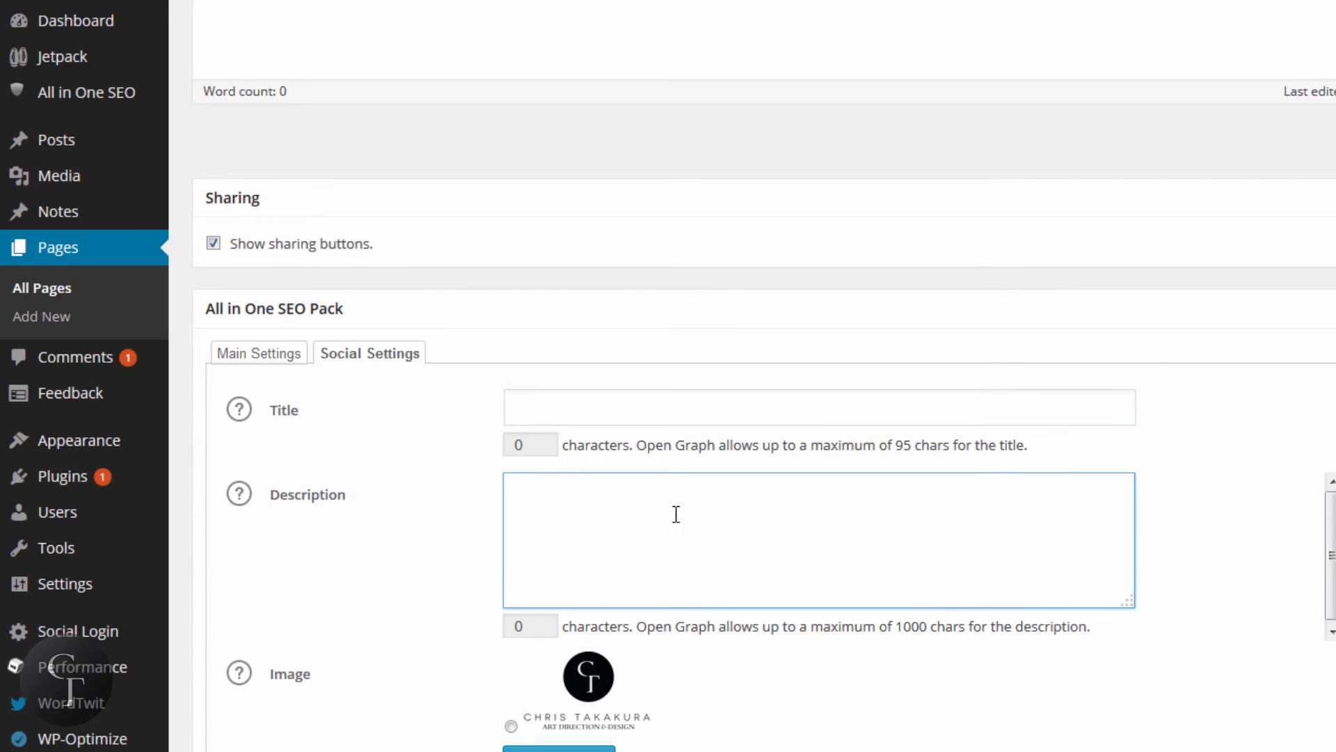
scroll(847, 700, "down", 2)
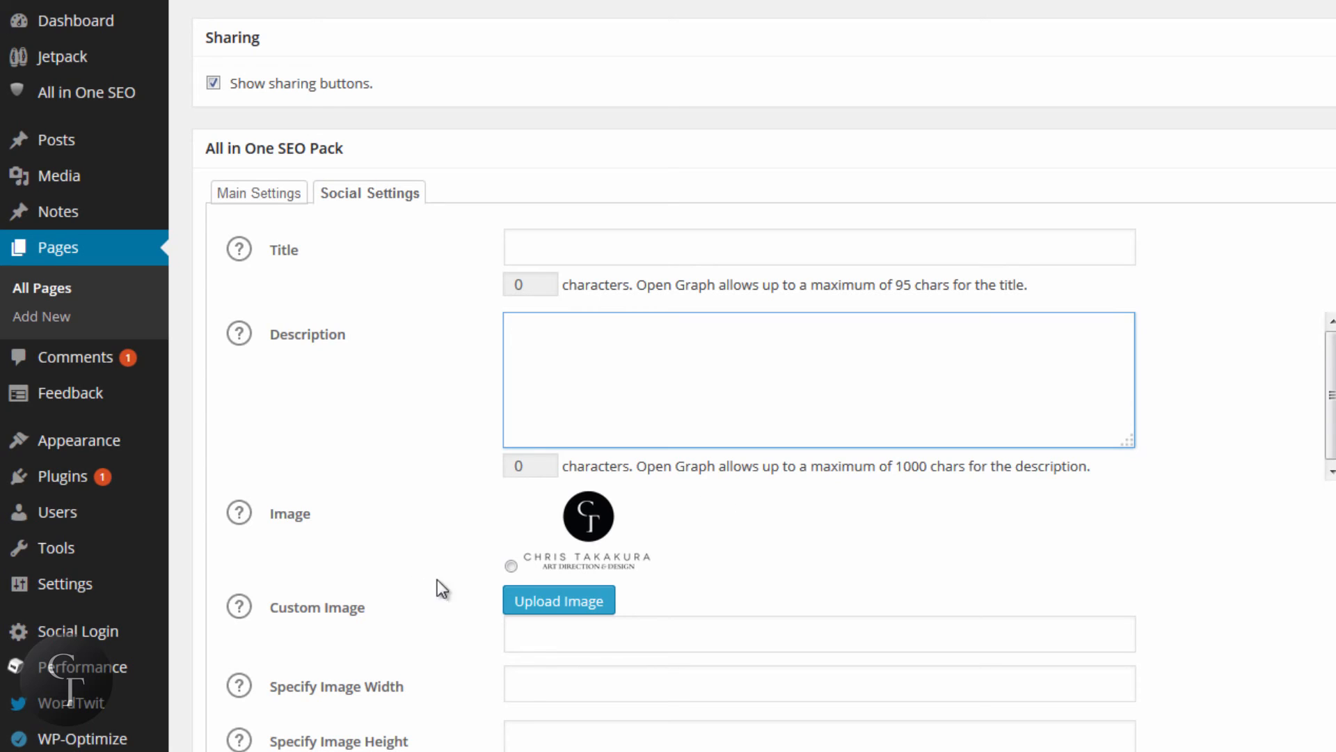
Choose the site logo as the page's social image and look over the custom image and image size fields
left_click(511, 566)
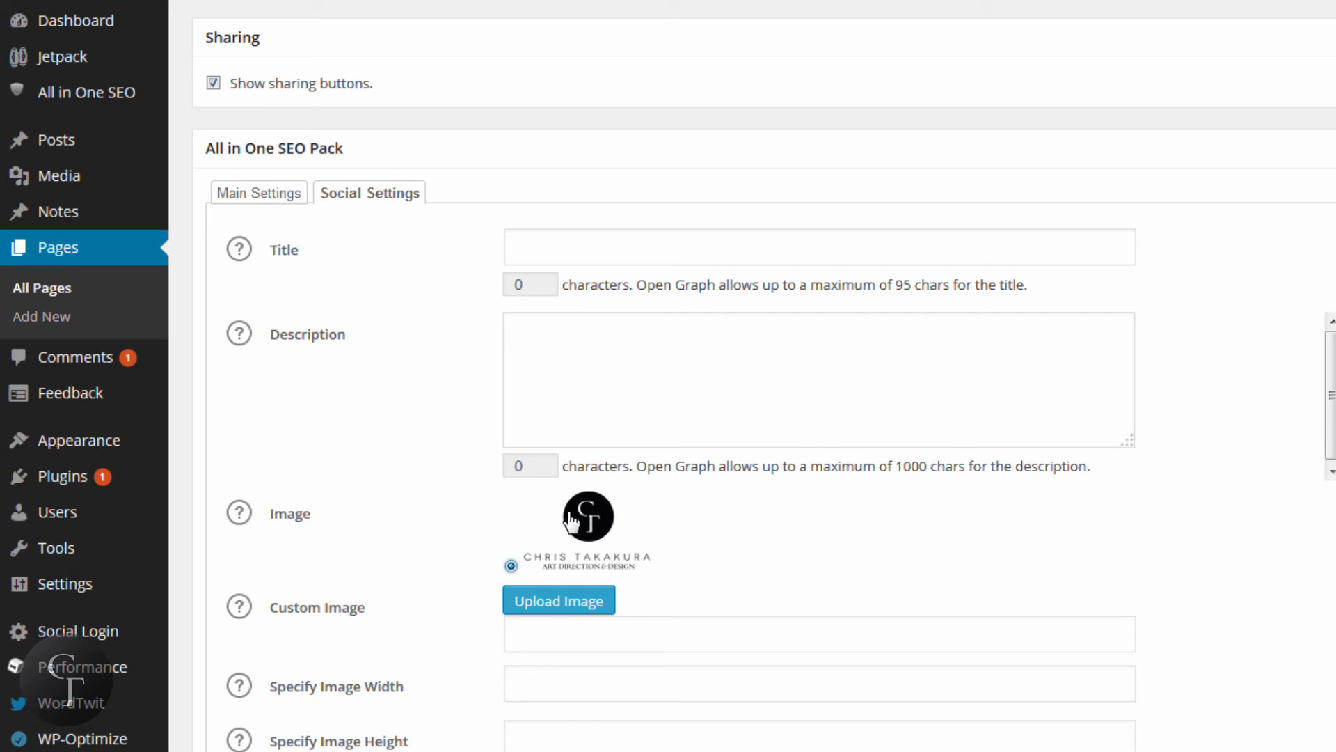
left_click(591, 638)
scroll(765, 376, "down", 1)
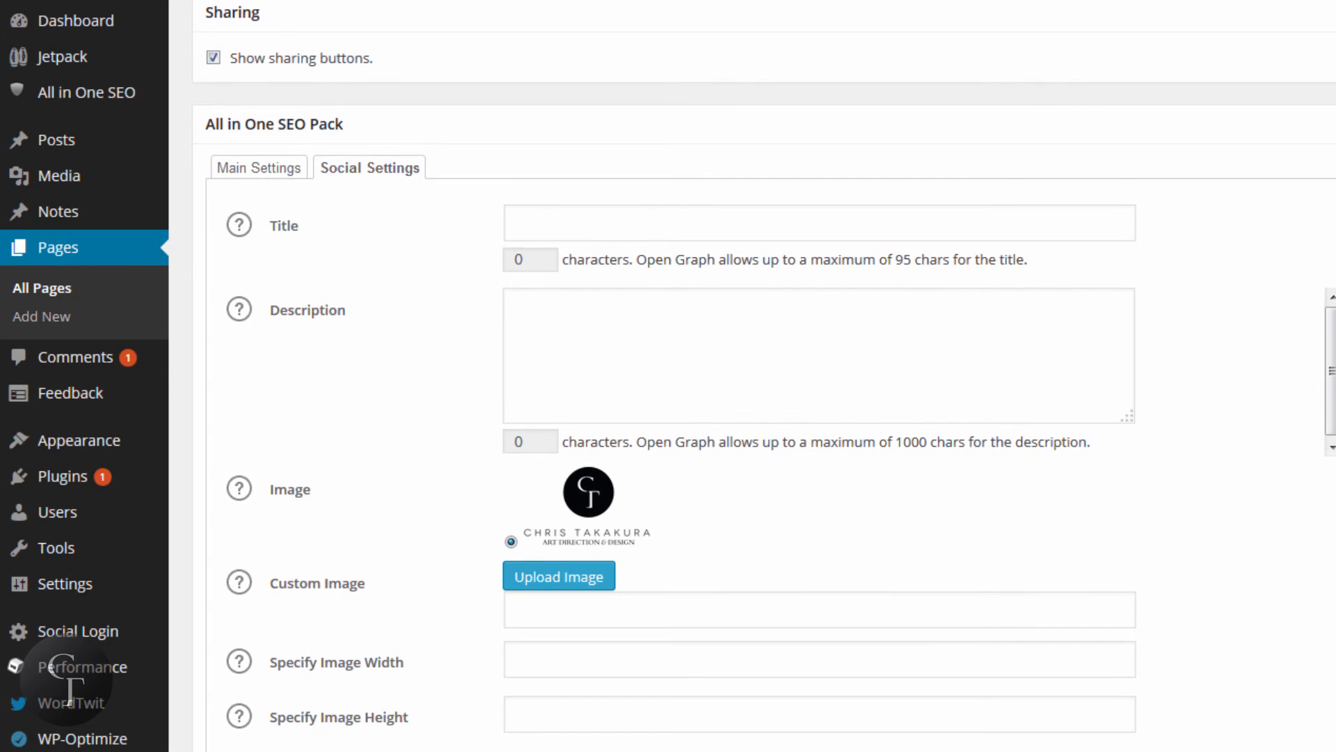
Try out "Gallery" as the page's social title and clear the field again
scroll(764, 376, "up", 8)
scroll(764, 376, "down", 2)
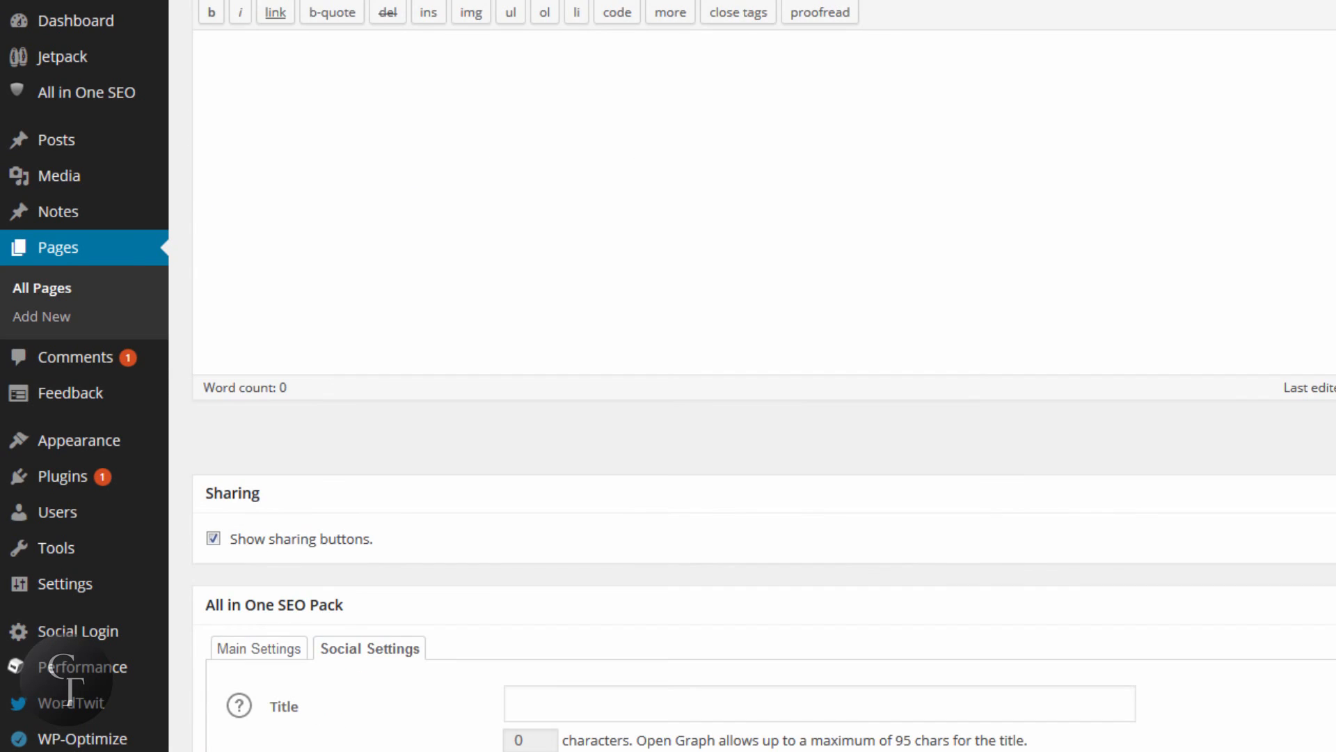
scroll(764, 376, "up", 2)
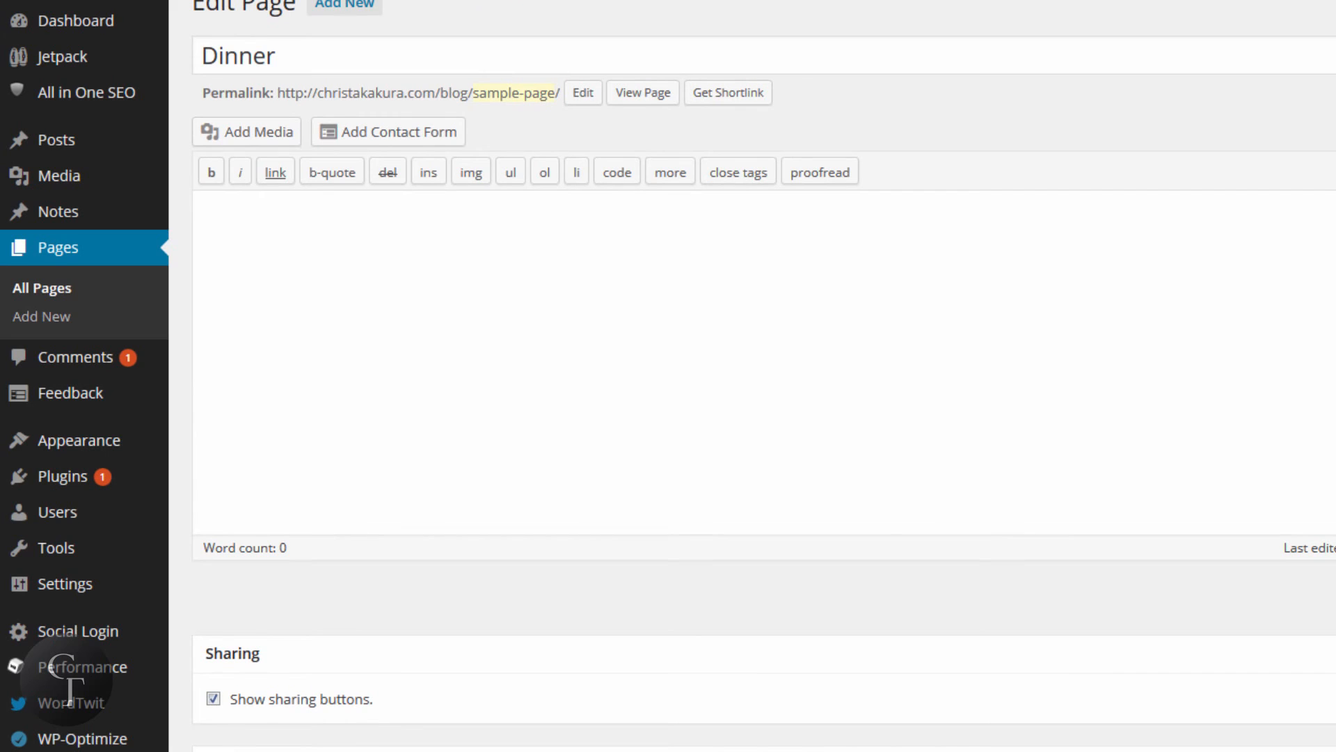
scroll(764, 376, "up", 1)
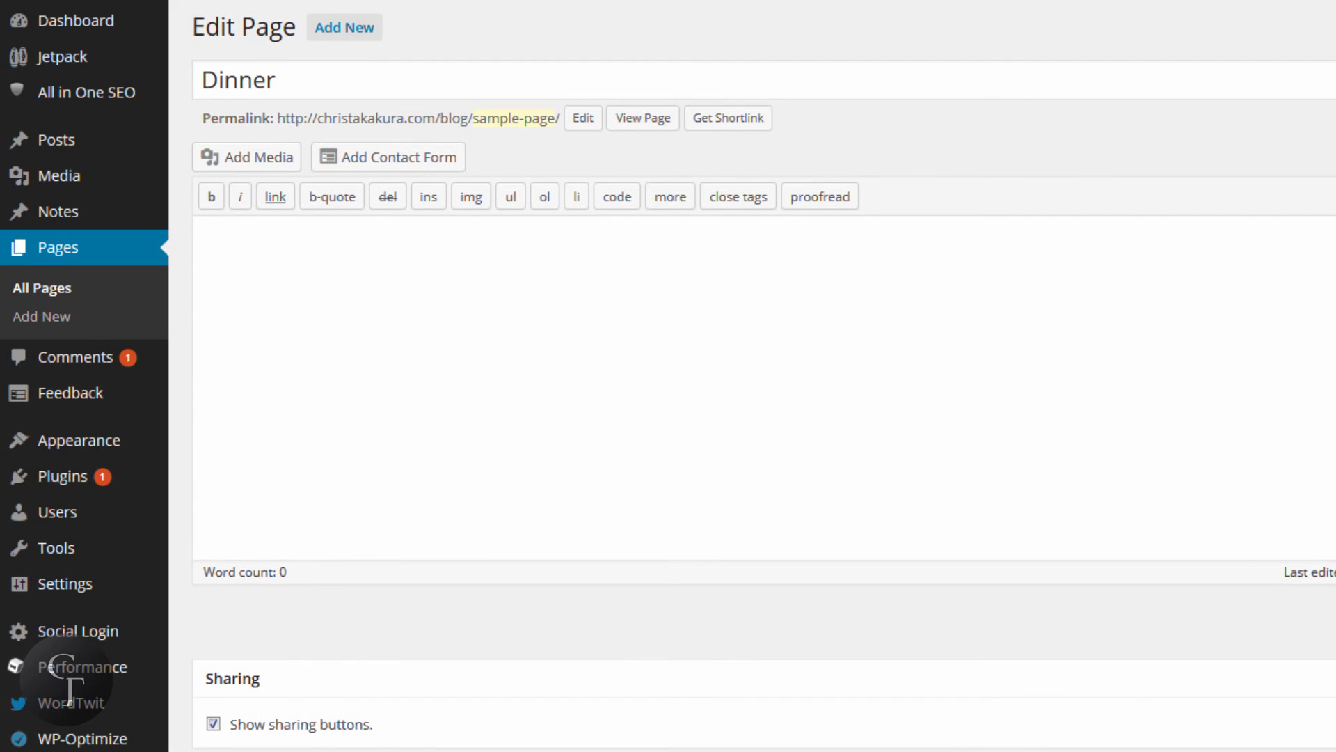
scroll(764, 376, "down", 4)
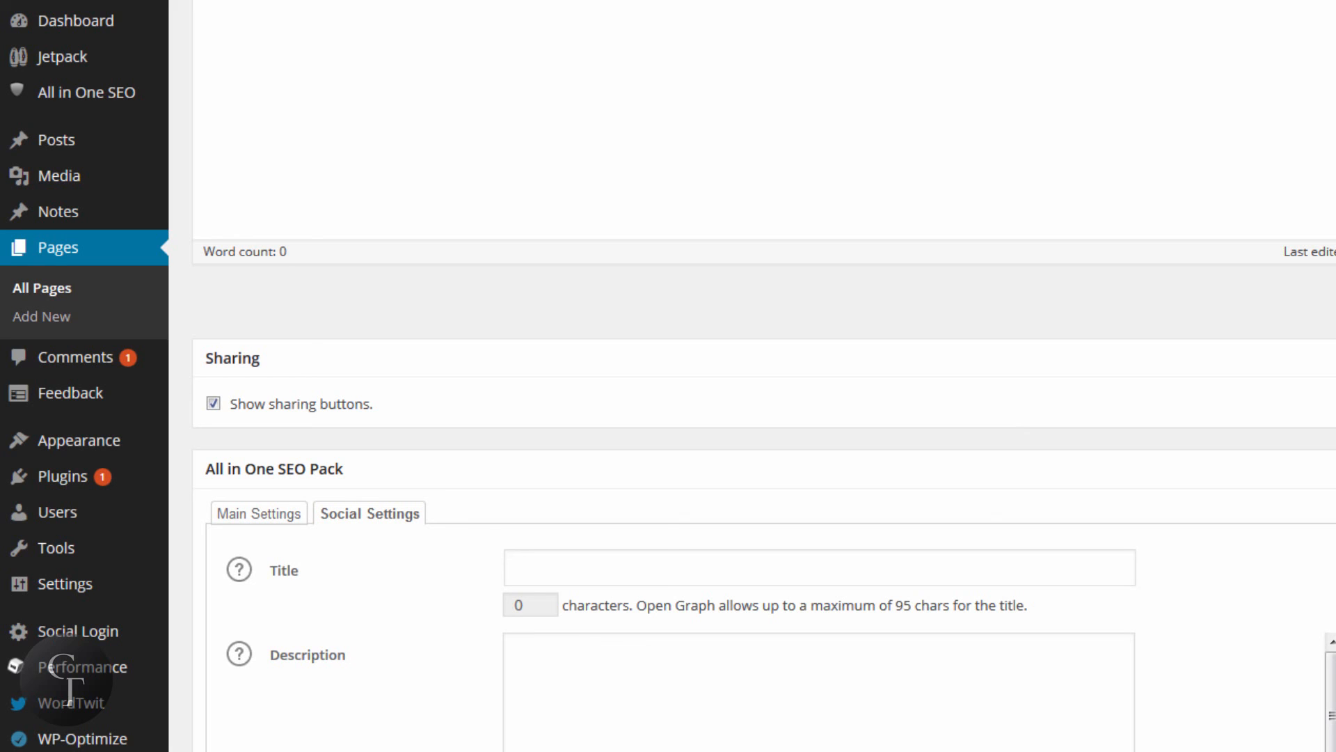
left_click(652, 565)
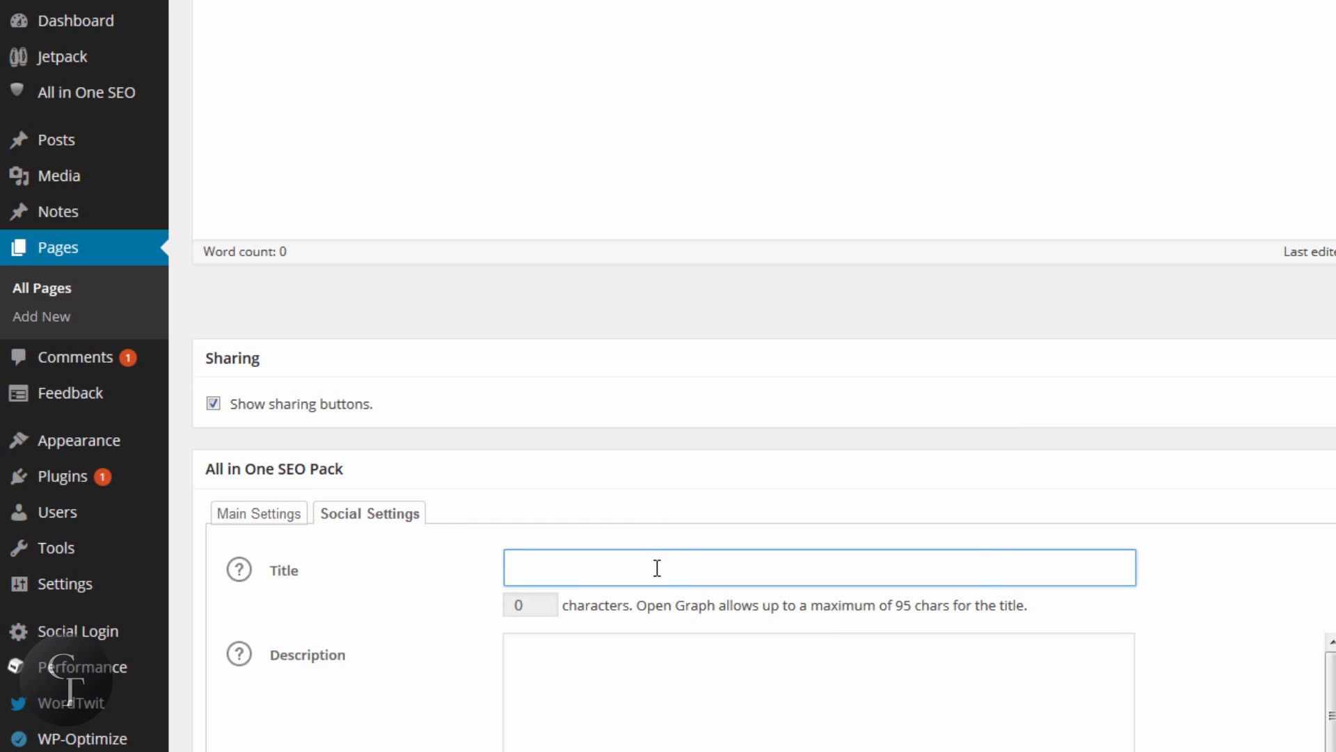
type("Gallery")
key("ctrl+a")
key("BackSpace")
type("Gallery")
key("ctrl+a")
key("BackSpace")
Check the social Description field, return to the page's main SEO settings and examine the preview snippet
left_click(665, 670)
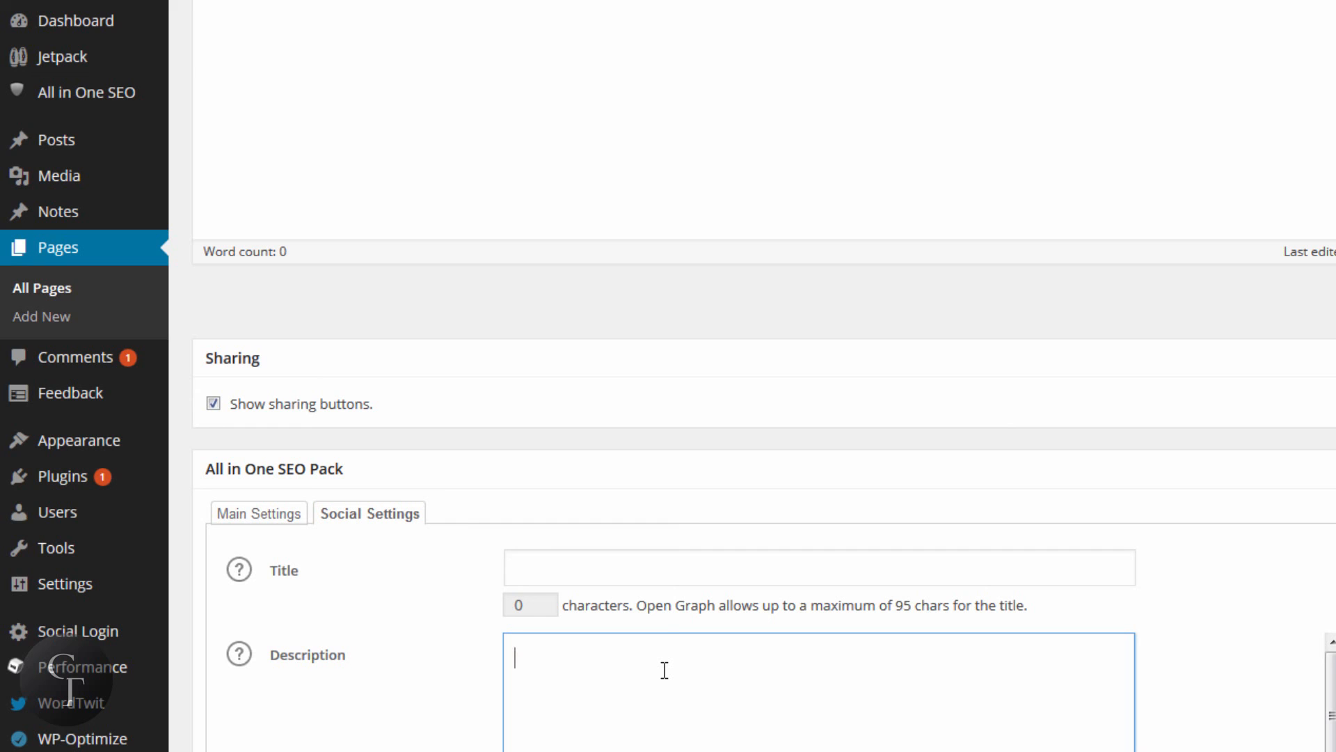
left_click(273, 516)
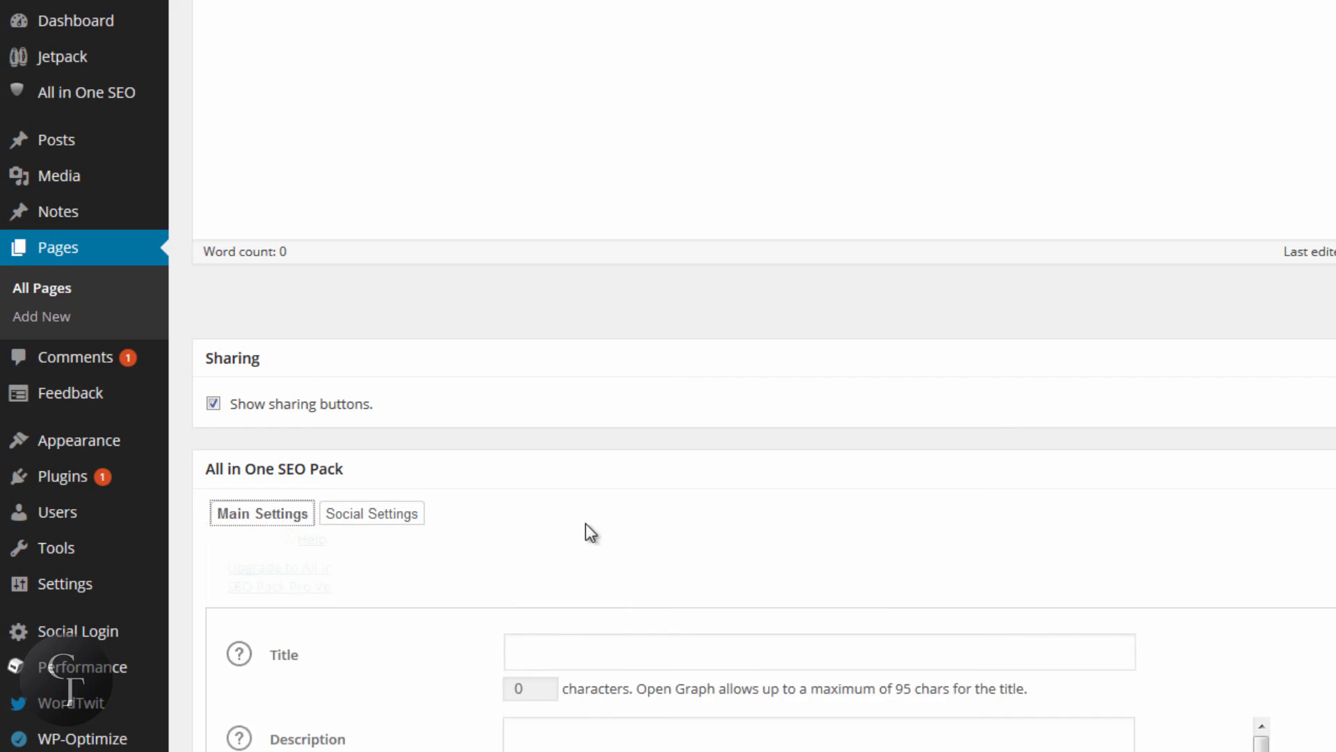
scroll(744, 554, "down", 2)
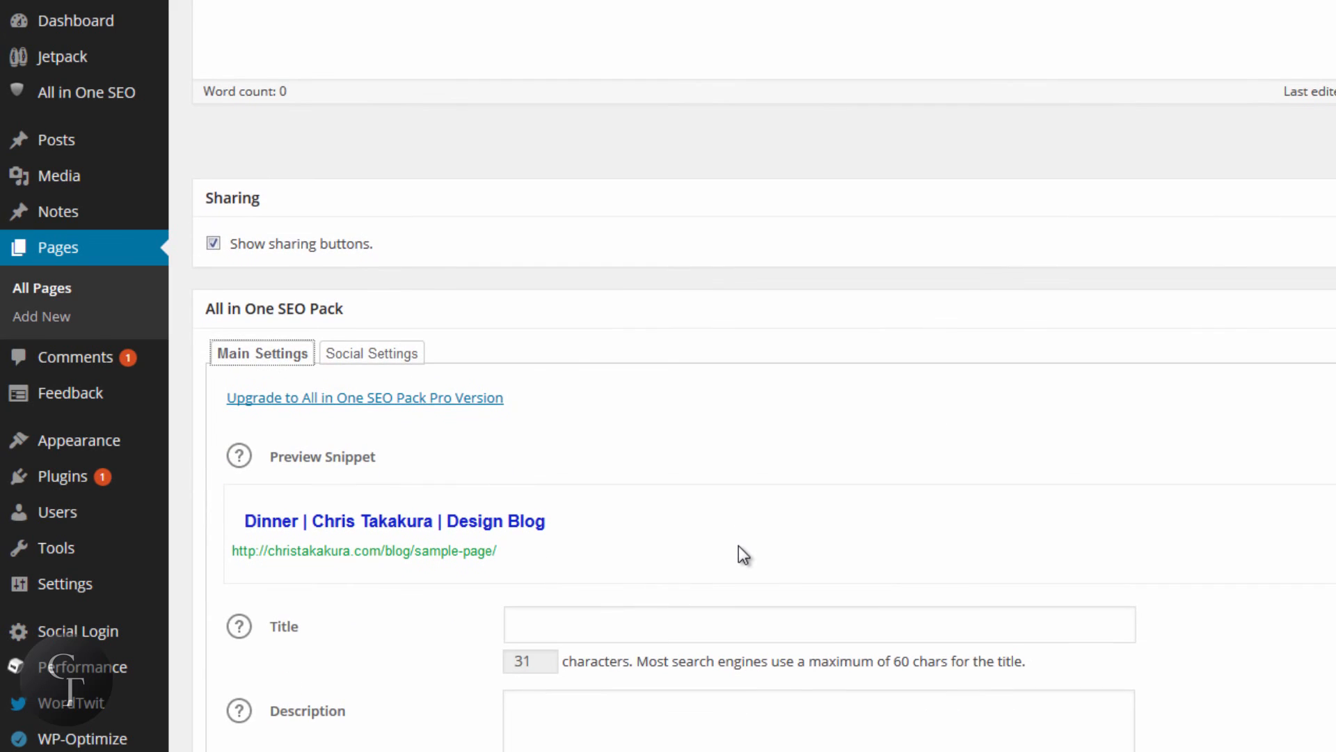
Leave the "Dinner" page without updating it and open the list of all posts
scroll(766, 418, "up", 4)
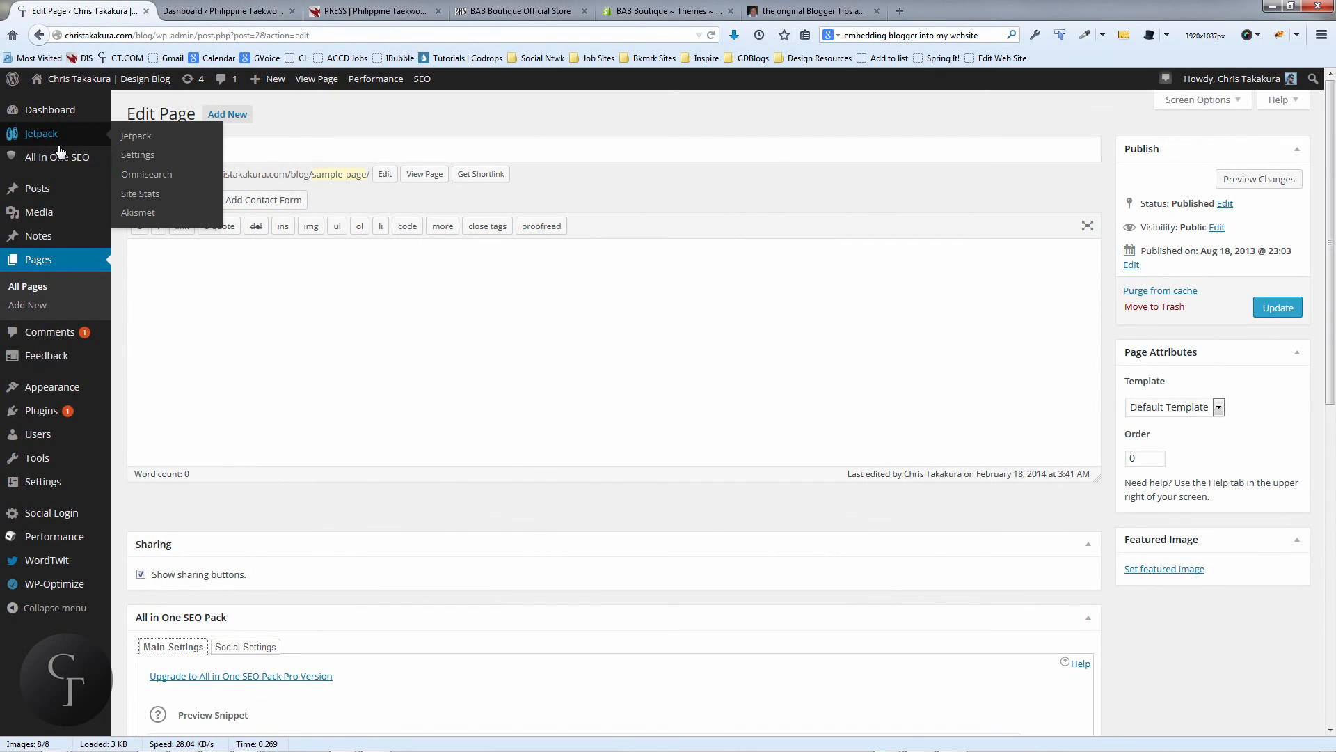
mouse_move(62, 158)
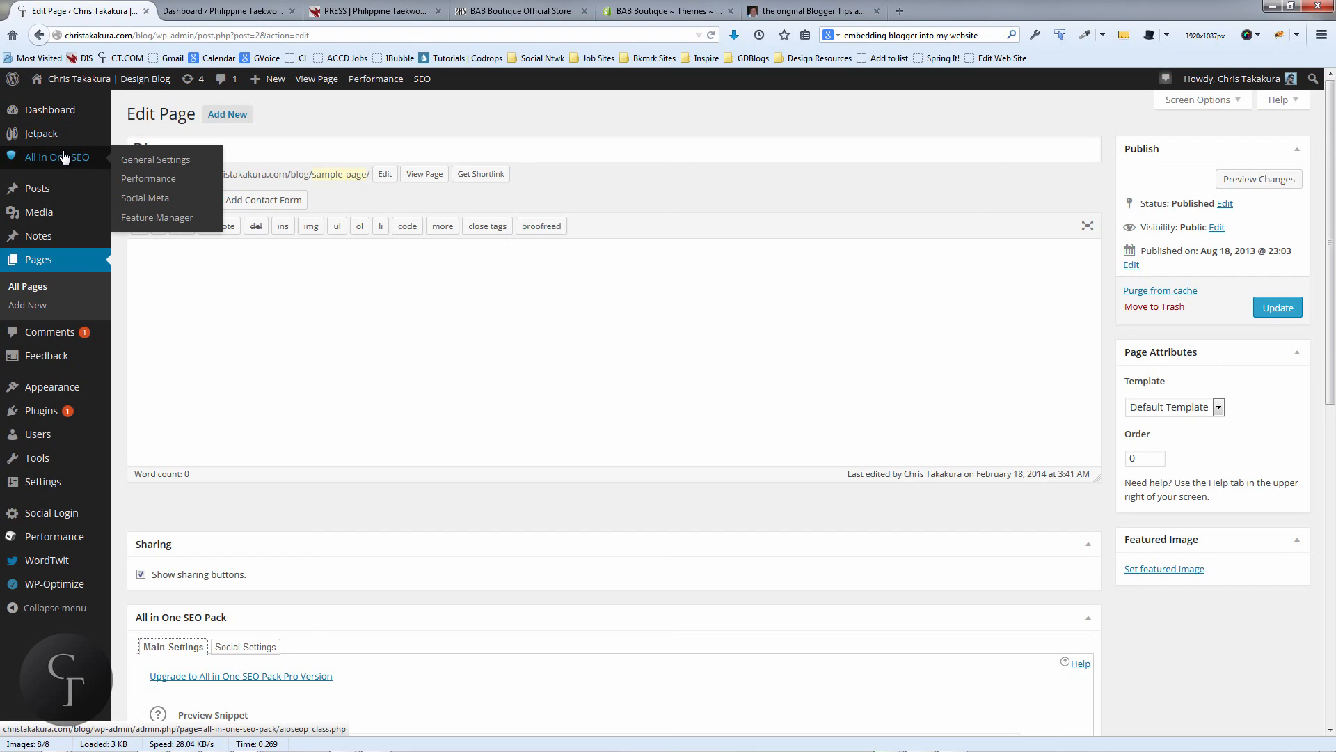
left_click(42, 188)
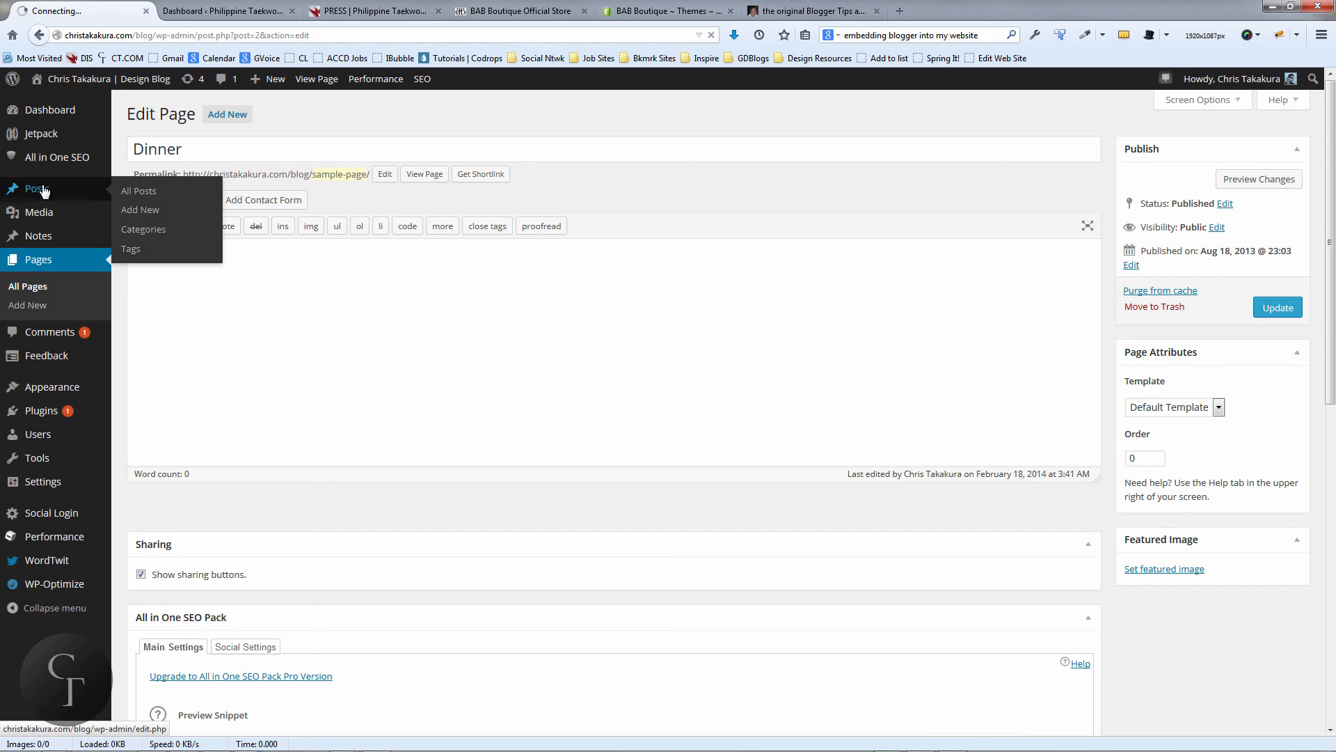